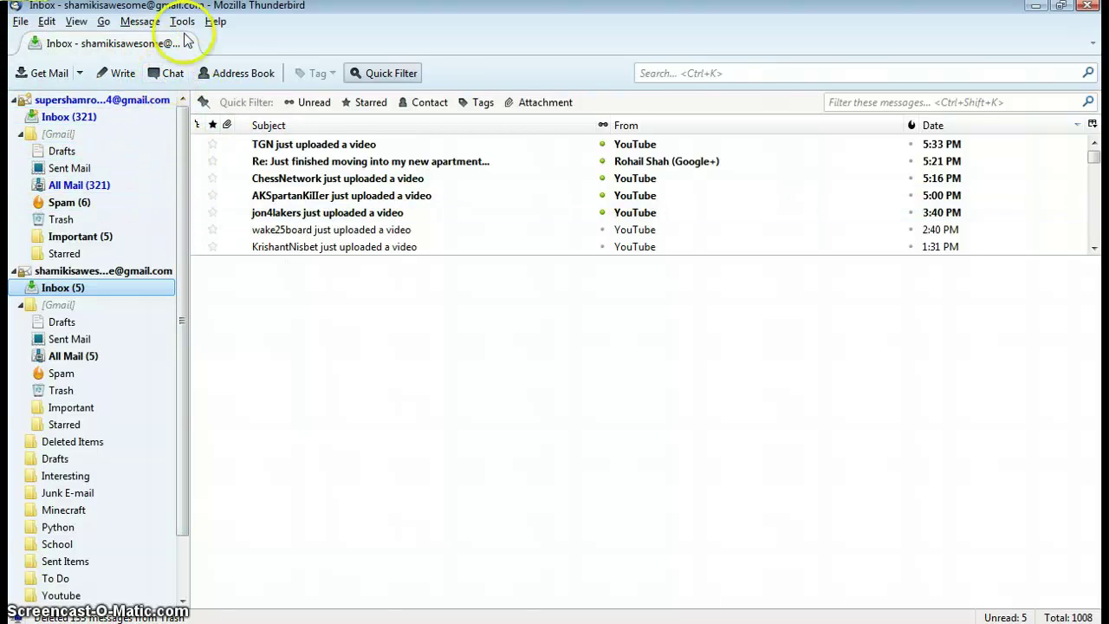
- Open Chat in its own tab, then expand and collapse the Offline Contacts group
{"action": "left_click", "coordinate": [223, 53]}
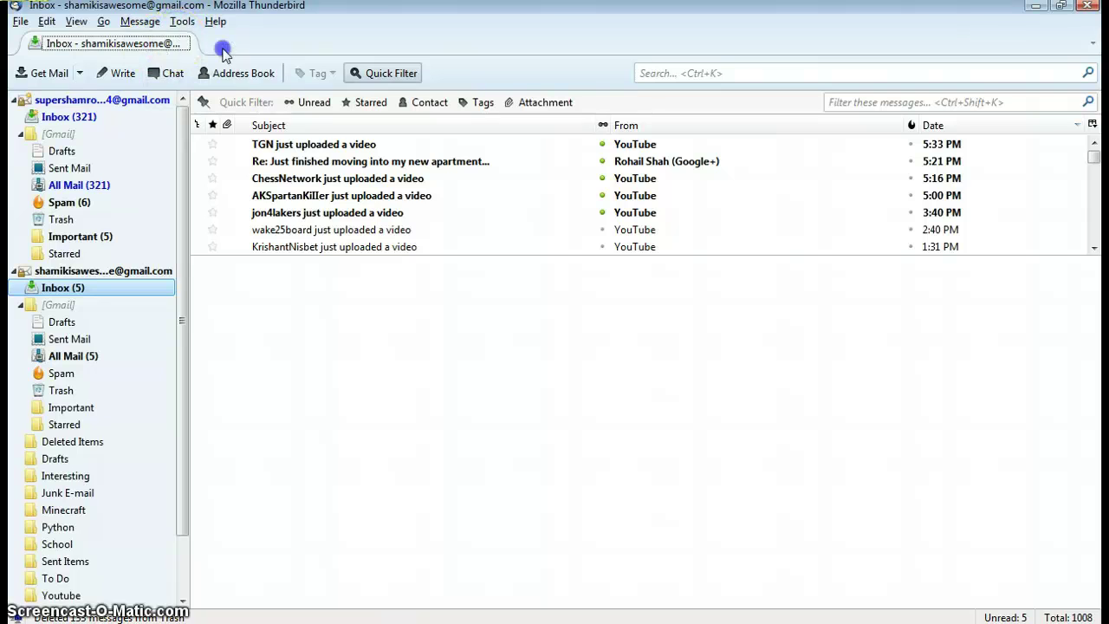
{"action": "left_click", "coordinate": [164, 73]}
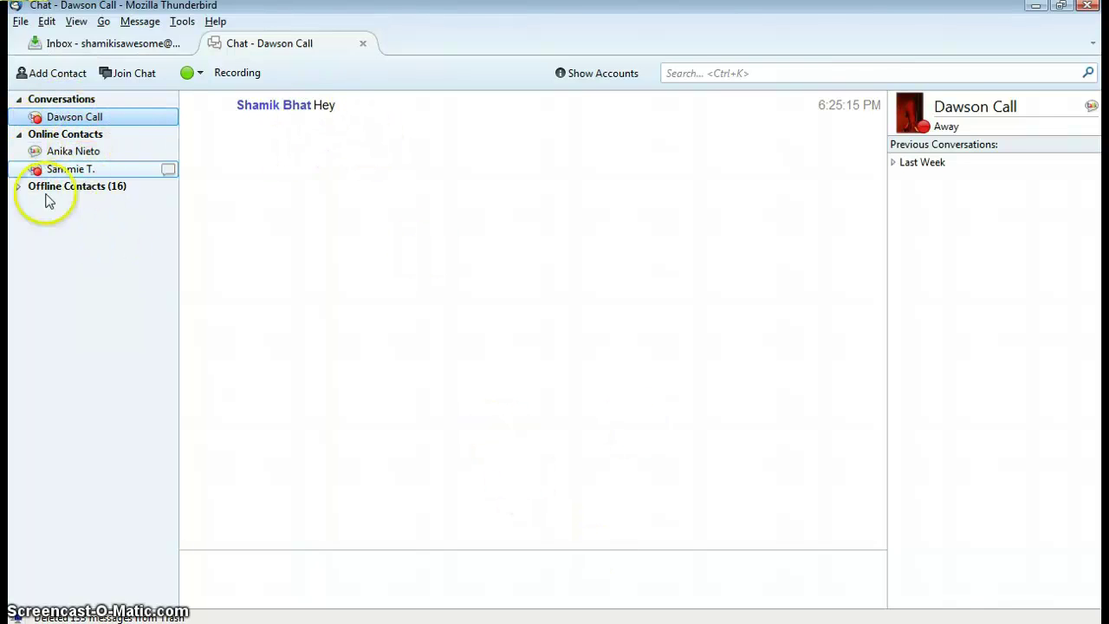
{"action": "left_click", "coordinate": [18, 186]}
{"action": "left_click", "coordinate": [17, 188]}
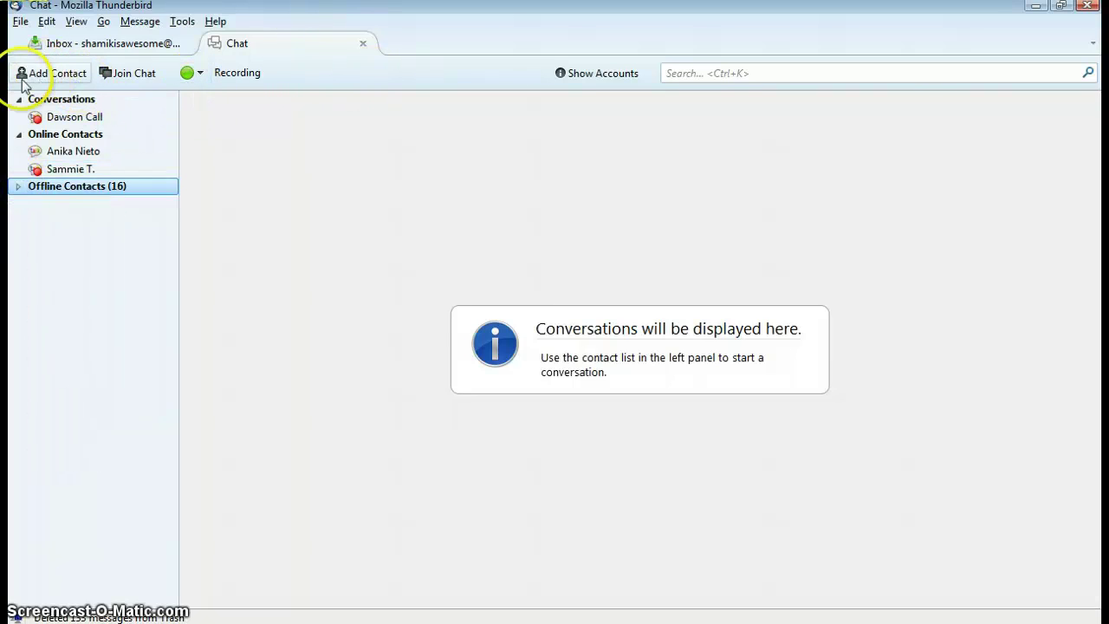
{"action": "left_click", "coordinate": [52, 74]}
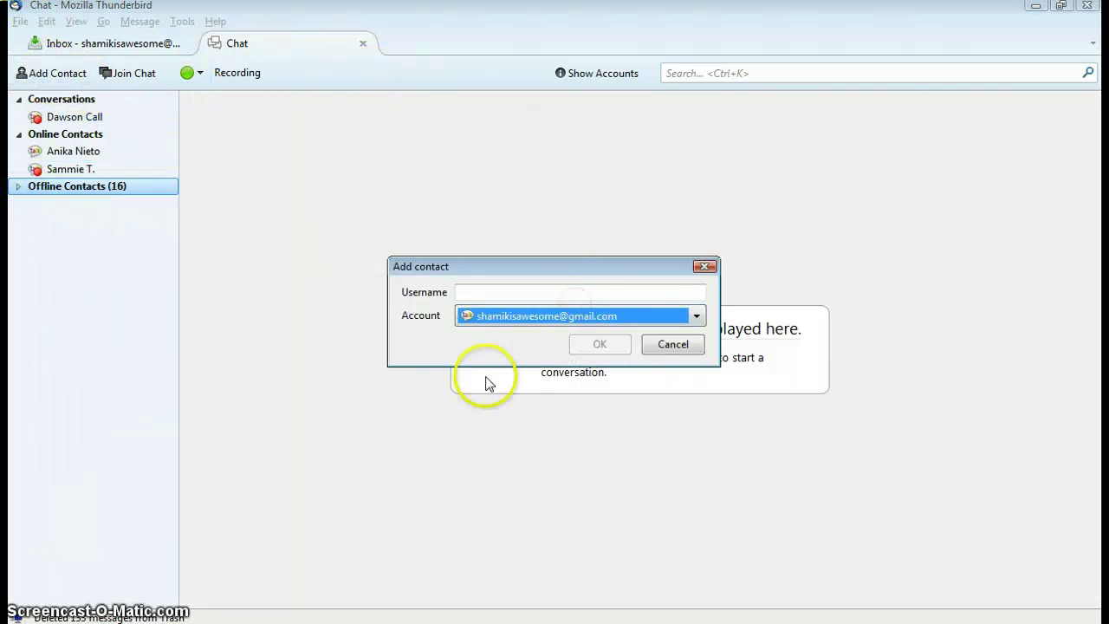
{"action": "left_click", "coordinate": [528, 318]}
{"action": "left_click", "coordinate": [580, 340]}
{"action": "left_click", "coordinate": [549, 317]}
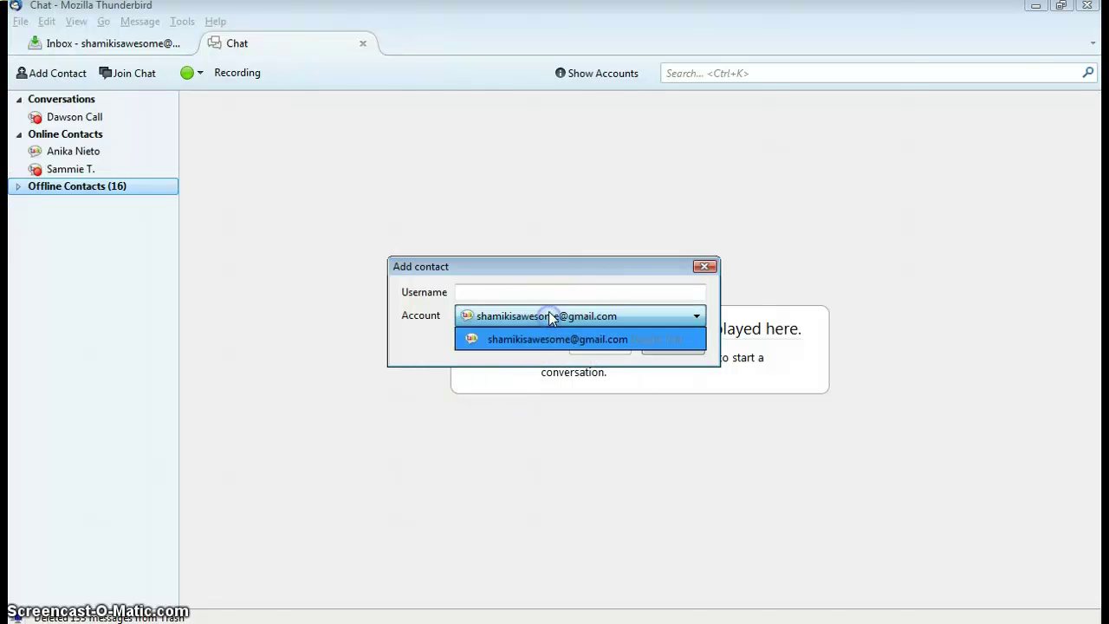
{"action": "left_click", "coordinate": [572, 339]}
{"action": "left_click", "coordinate": [672, 344]}
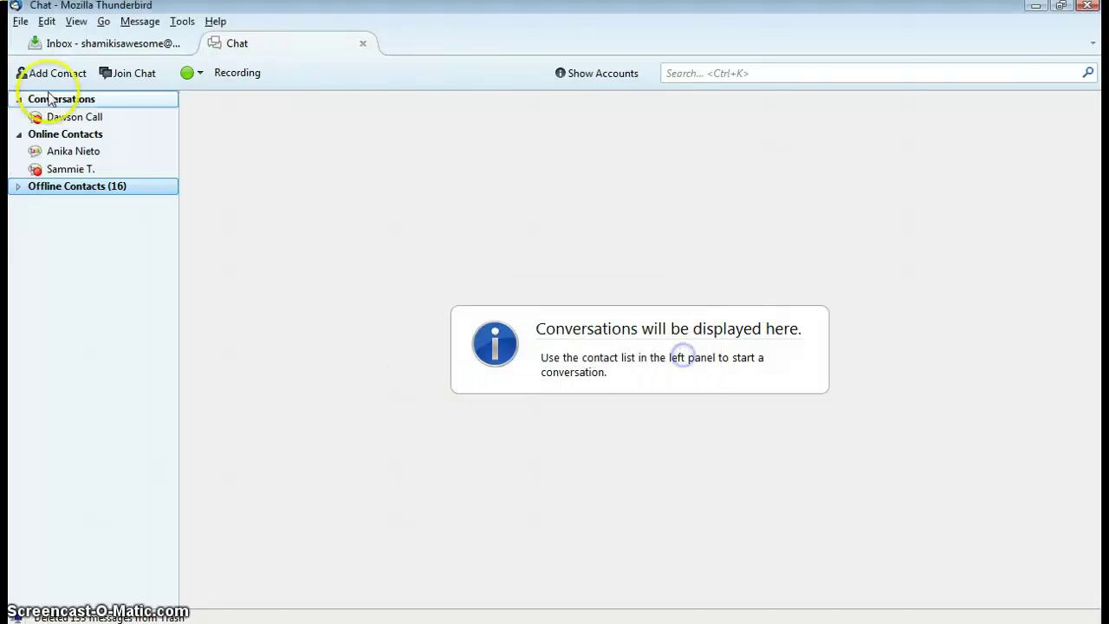
{"action": "left_click", "coordinate": [130, 73]}
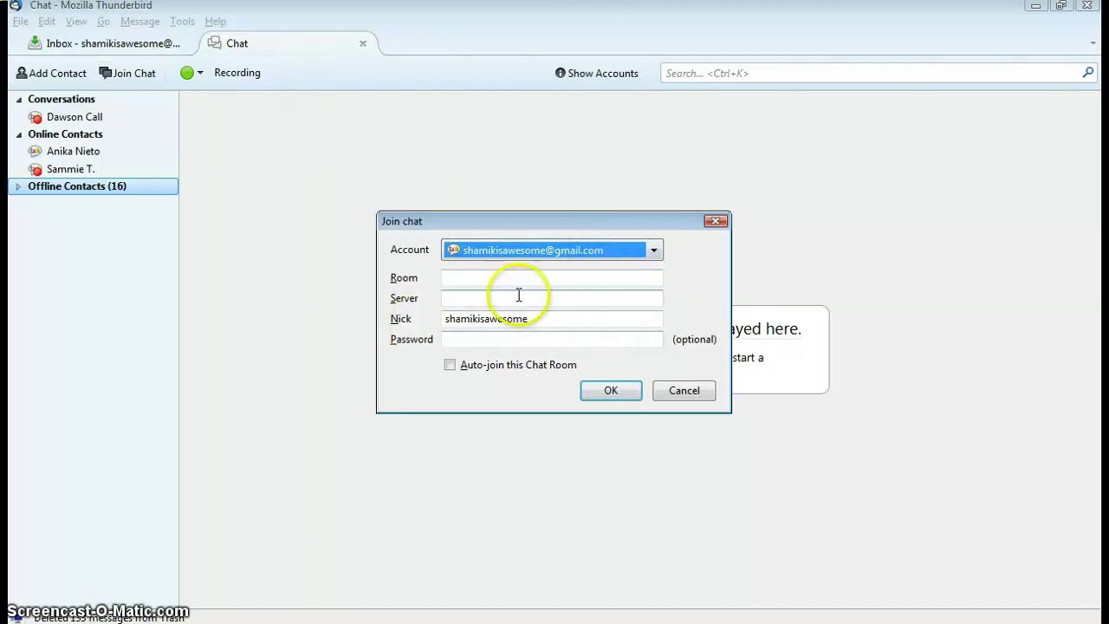
{"action": "left_click", "coordinate": [693, 390]}
{"action": "left_click", "coordinate": [190, 73]}
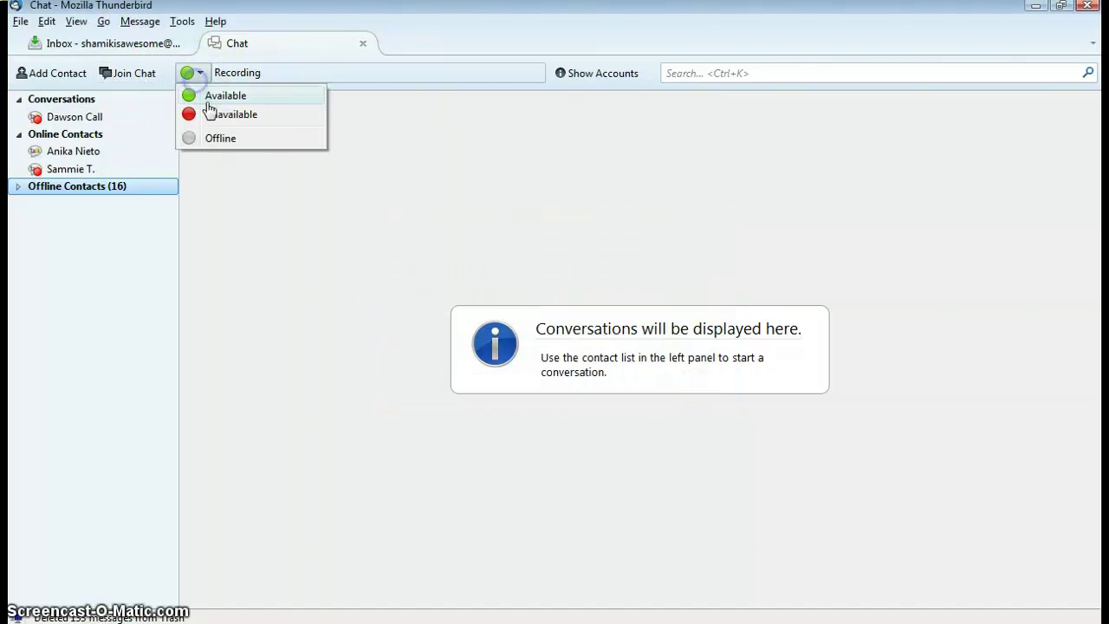
{"action": "left_click", "coordinate": [209, 119]}
{"action": "left_click", "coordinate": [189, 73]}
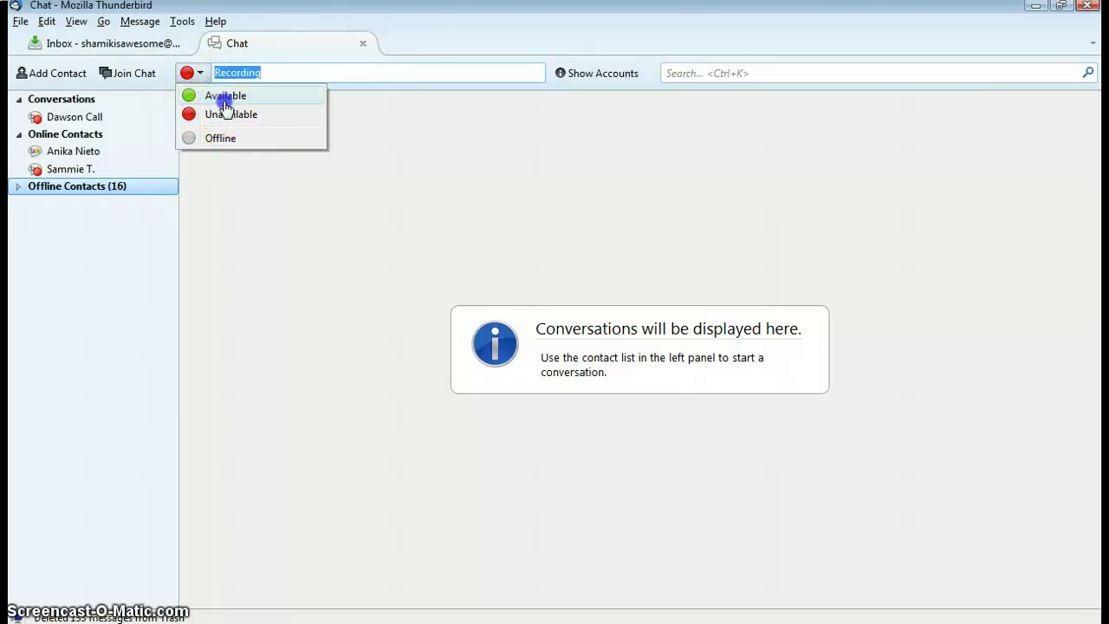
{"action": "left_click", "coordinate": [225, 102]}
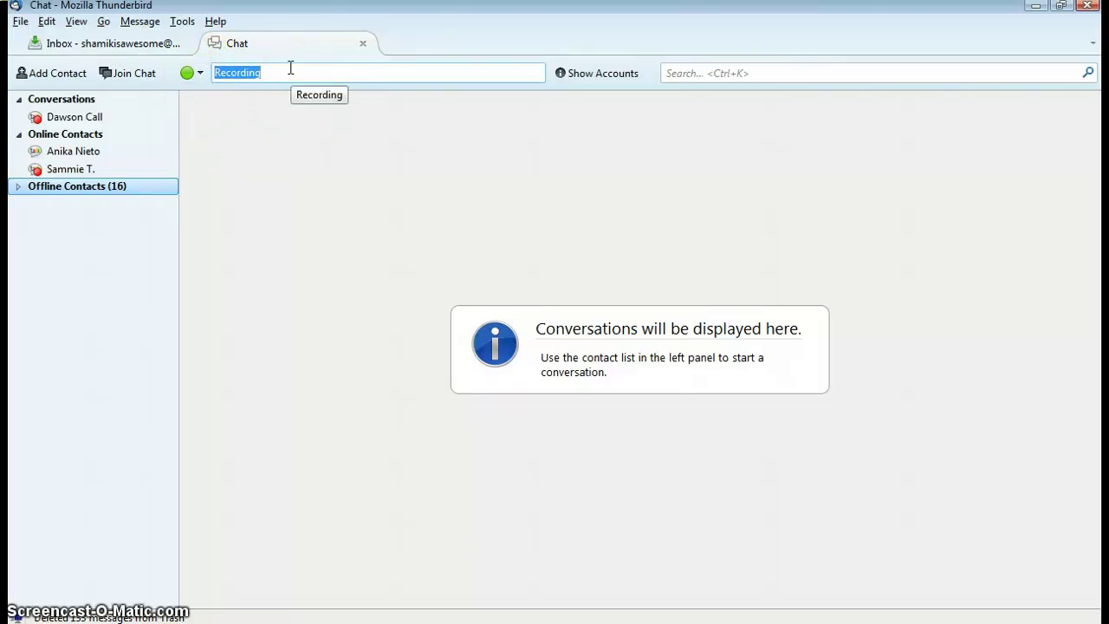
{"action": "left_click", "coordinate": [604, 76]}
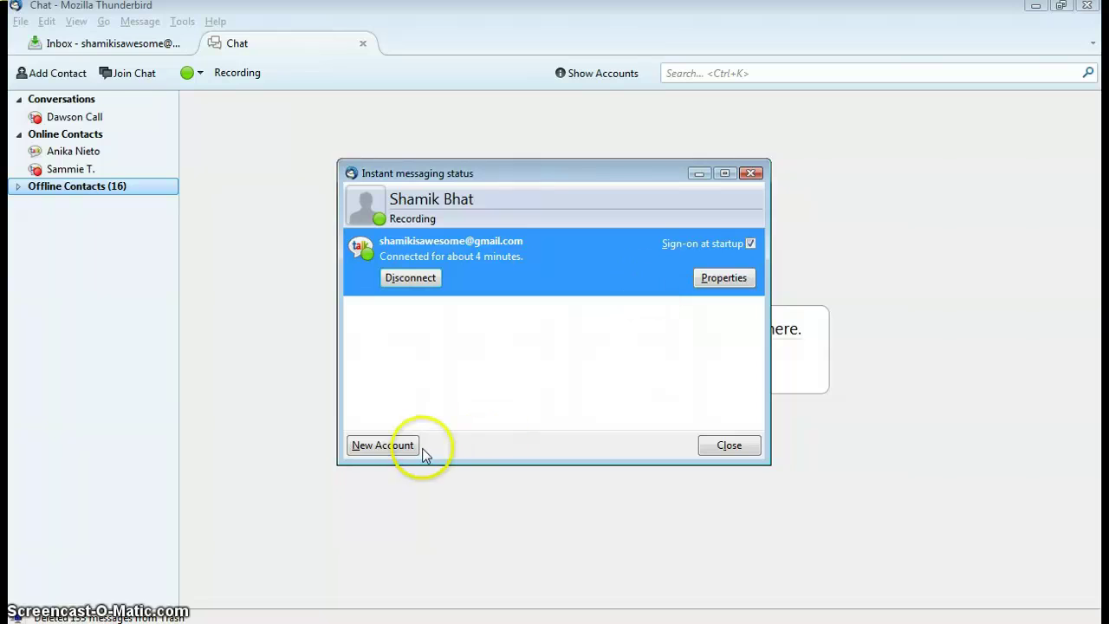
{"action": "left_click", "coordinate": [390, 446]}
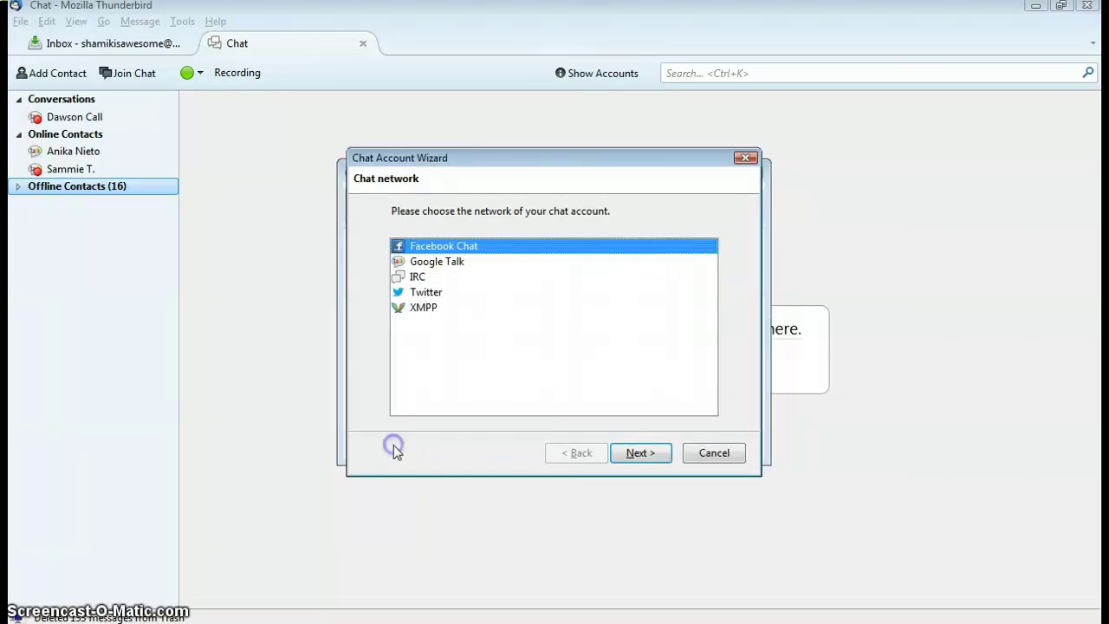
{"action": "left_click", "coordinate": [421, 277]}
{"action": "left_click", "coordinate": [426, 292]}
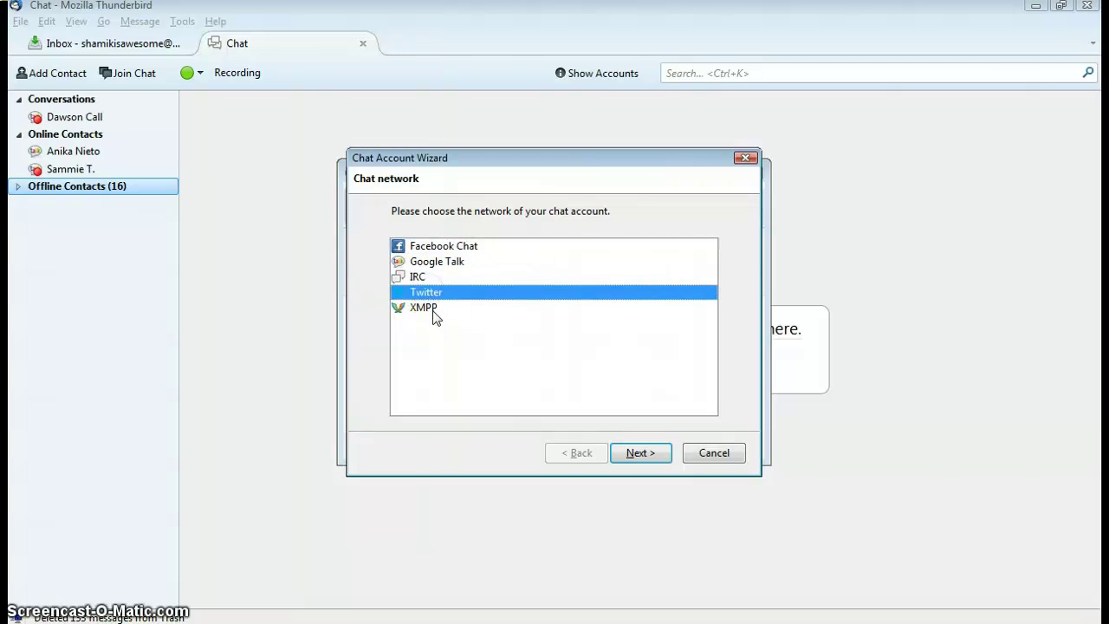
{"action": "left_click", "coordinate": [434, 309]}
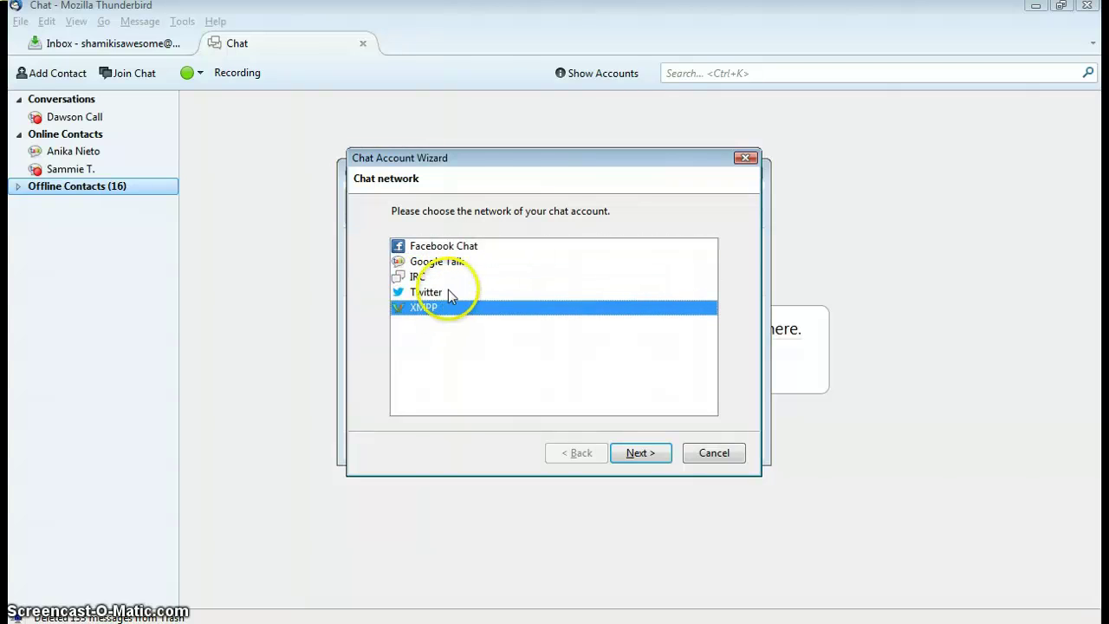
{"action": "left_click", "coordinate": [437, 294]}
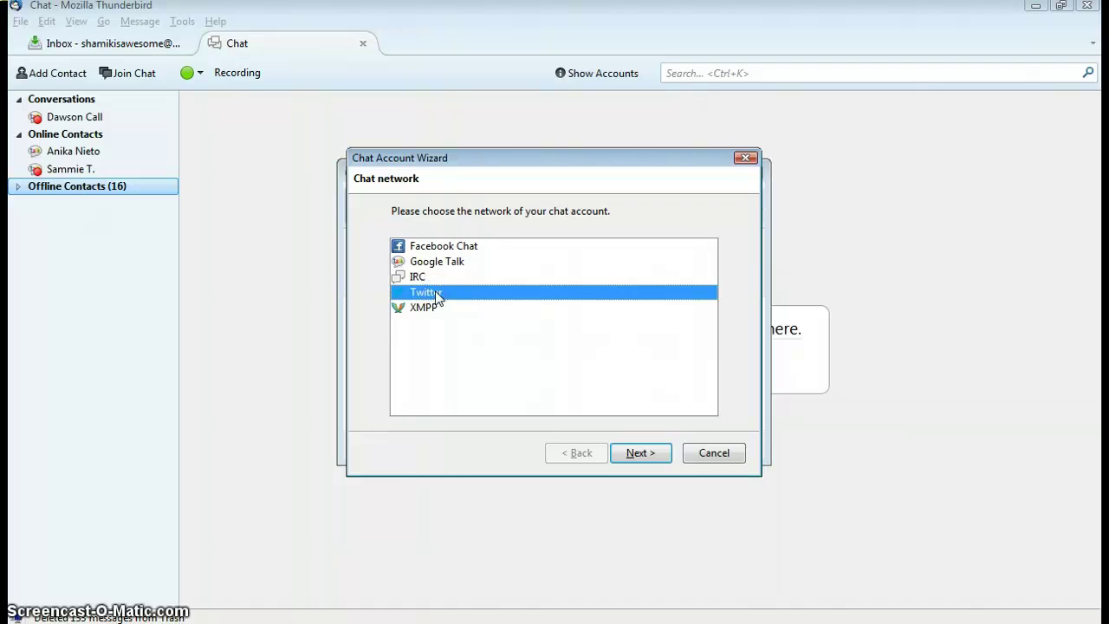
{"action": "left_click", "coordinate": [713, 454]}
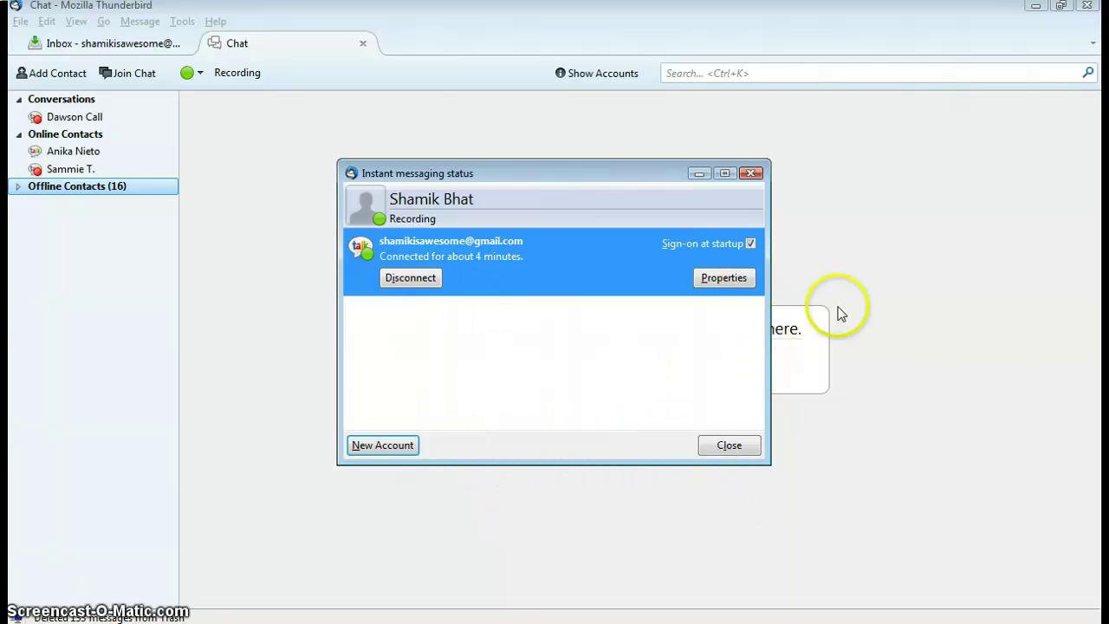
{"action": "left_click", "coordinate": [750, 173]}
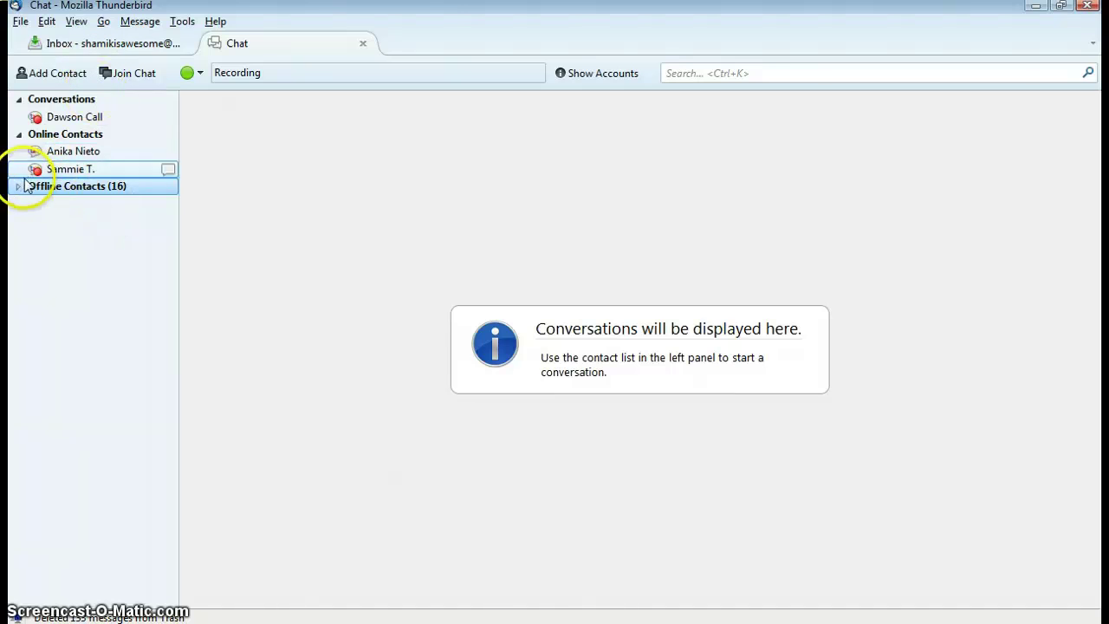
- Glance at the open-tabs list and chat status options, then close the Chat tab
{"action": "left_click", "coordinate": [1093, 45]}
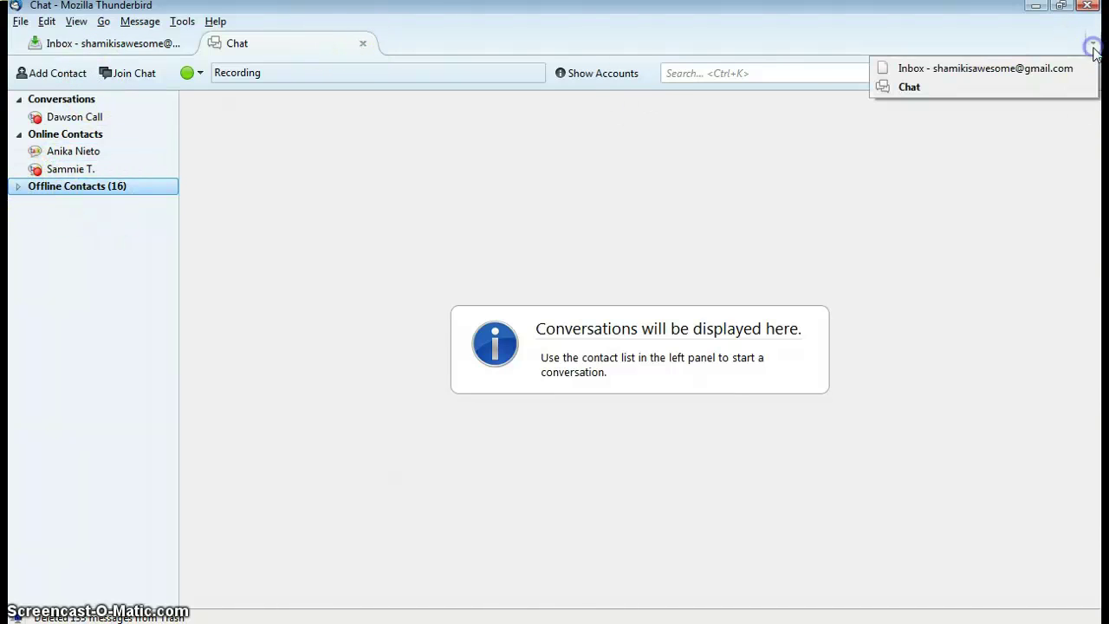
{"action": "left_click", "coordinate": [1092, 47]}
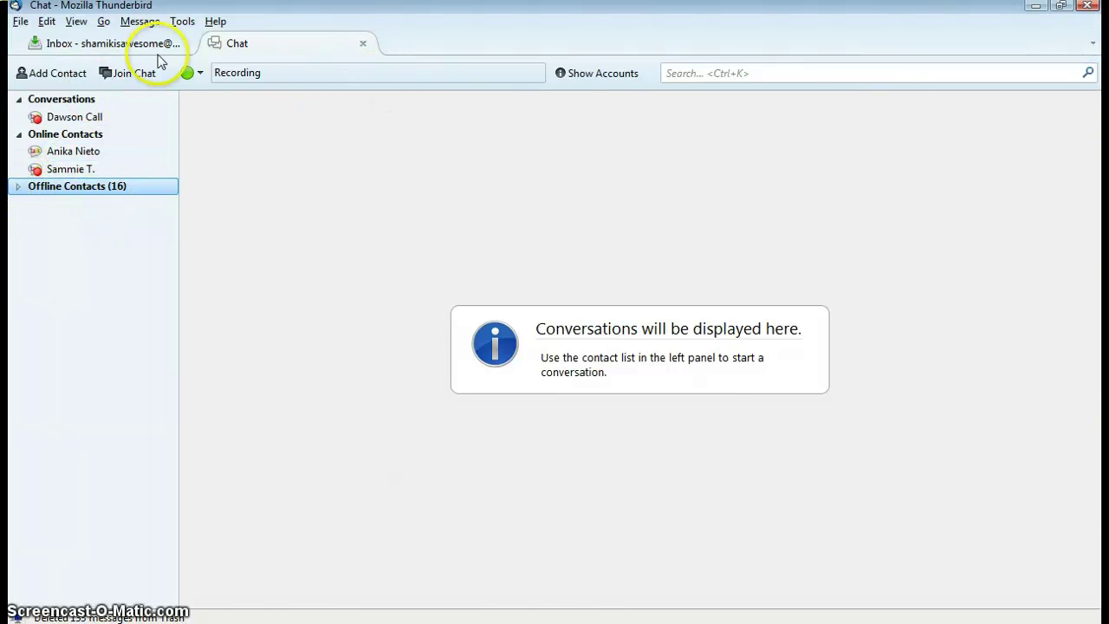
{"action": "left_click", "coordinate": [200, 74]}
{"action": "left_click", "coordinate": [201, 74]}
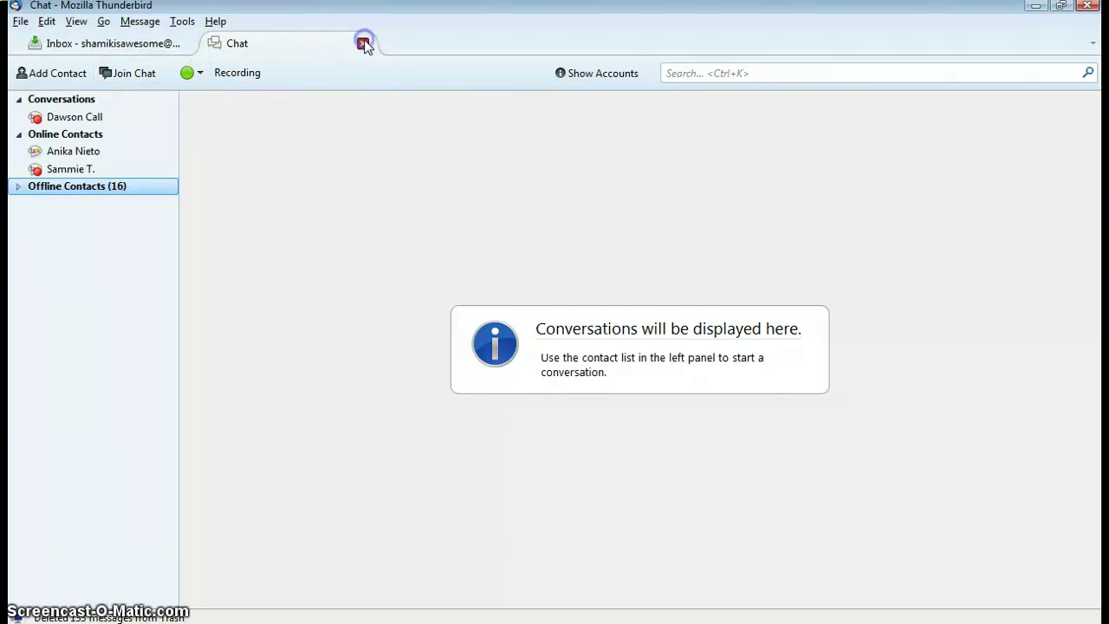
{"action": "left_click", "coordinate": [362, 43]}
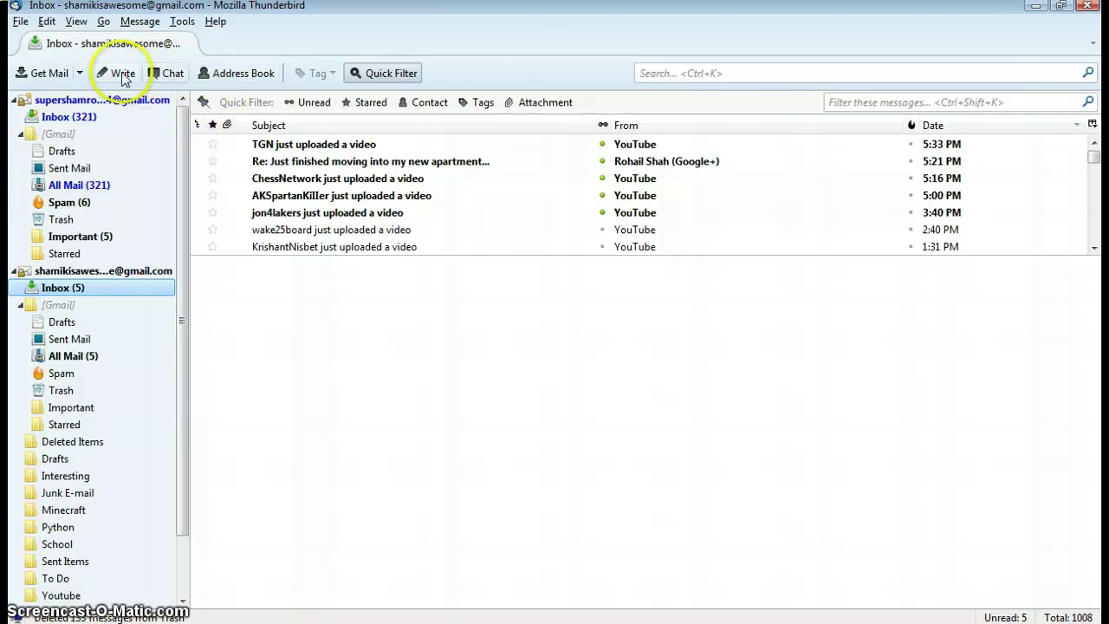
- Check the Get Mail account list, then select the TGN video notification message
{"action": "left_click", "coordinate": [79, 73]}
{"action": "left_click", "coordinate": [70, 78]}
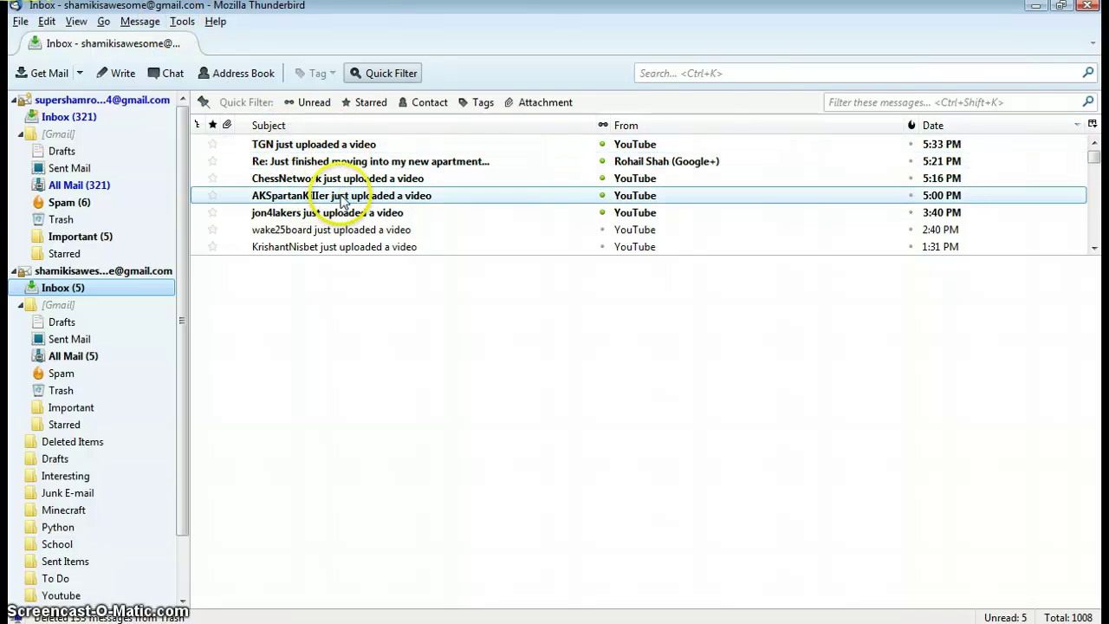
{"action": "left_click", "coordinate": [338, 146]}
{"action": "double_click", "coordinate": [338, 146]}
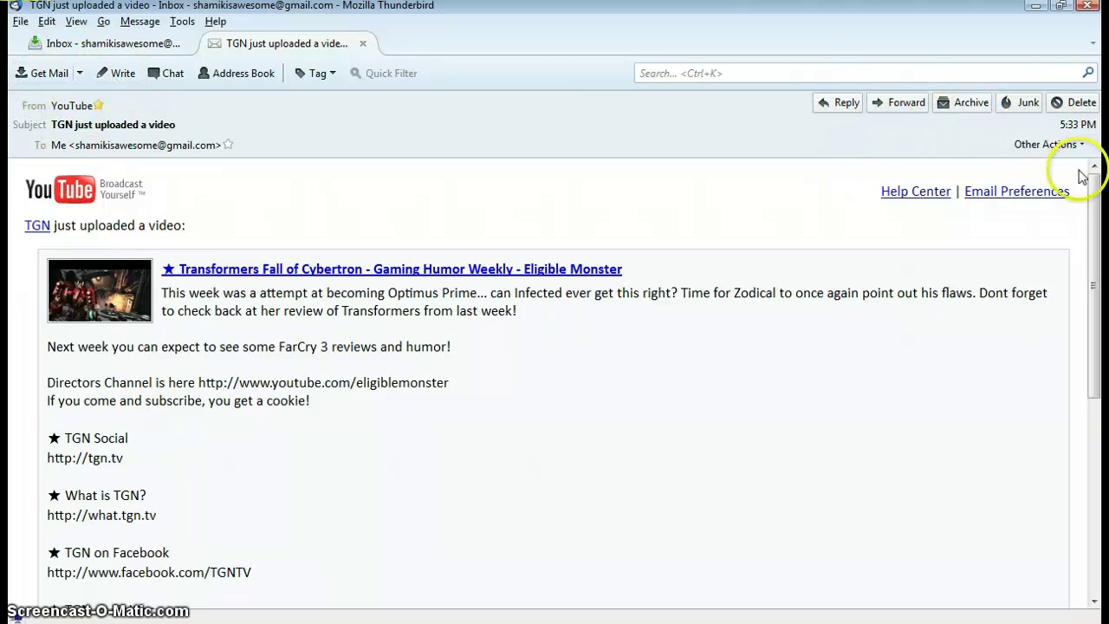
{"action": "left_click_drag", "start_coordinate": [1094, 198], "coordinate": [1090, 156]}
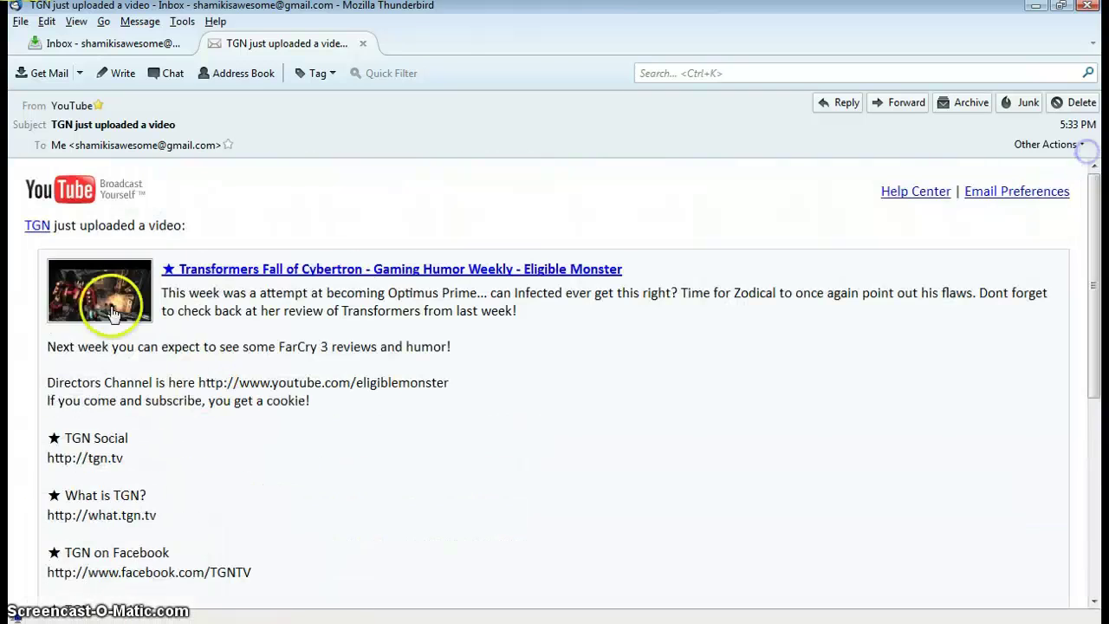
{"action": "scroll", "coordinate": [268, 384], "scroll_direction": "down", "scroll_amount": 7}
{"action": "scroll", "coordinate": [241, 299], "scroll_direction": "up", "scroll_amount": 3}
{"action": "scroll", "coordinate": [241, 299], "scroll_direction": "up", "scroll_amount": 5}
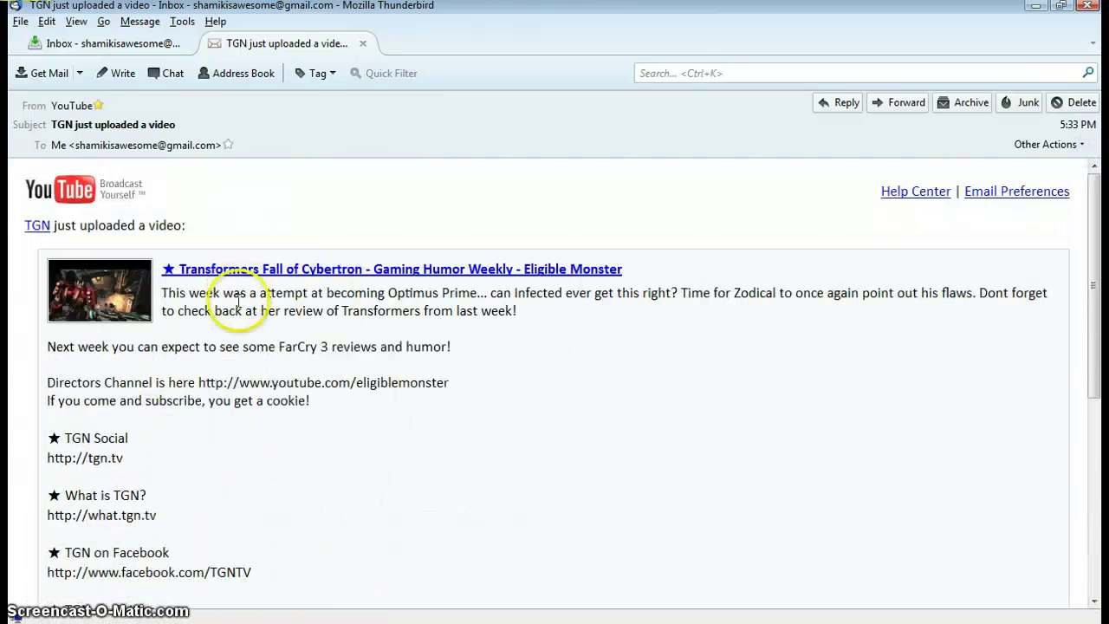
{"action": "scroll", "coordinate": [267, 390], "scroll_direction": "down", "scroll_amount": 8}
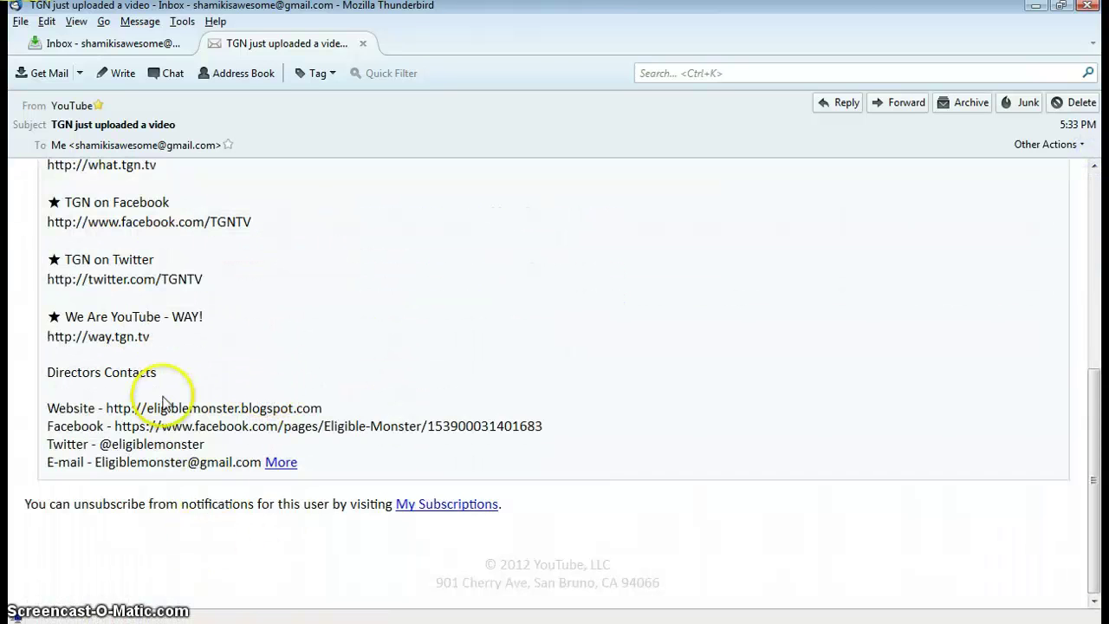
{"action": "scroll", "coordinate": [168, 387], "scroll_direction": "up", "scroll_amount": 7}
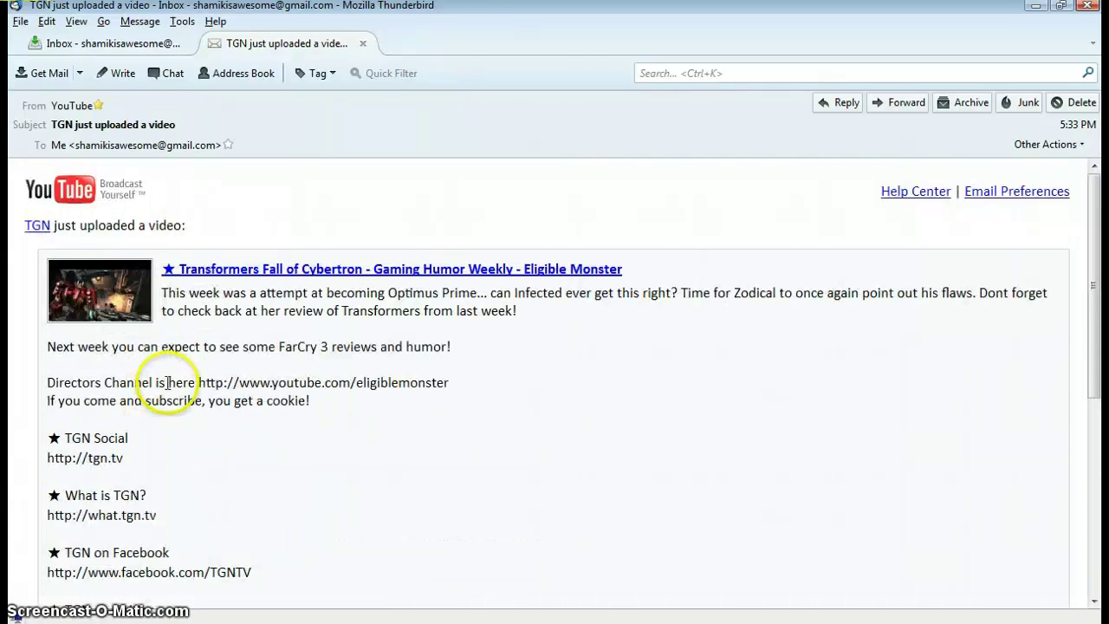
{"action": "scroll", "coordinate": [188, 392], "scroll_direction": "down", "scroll_amount": 8}
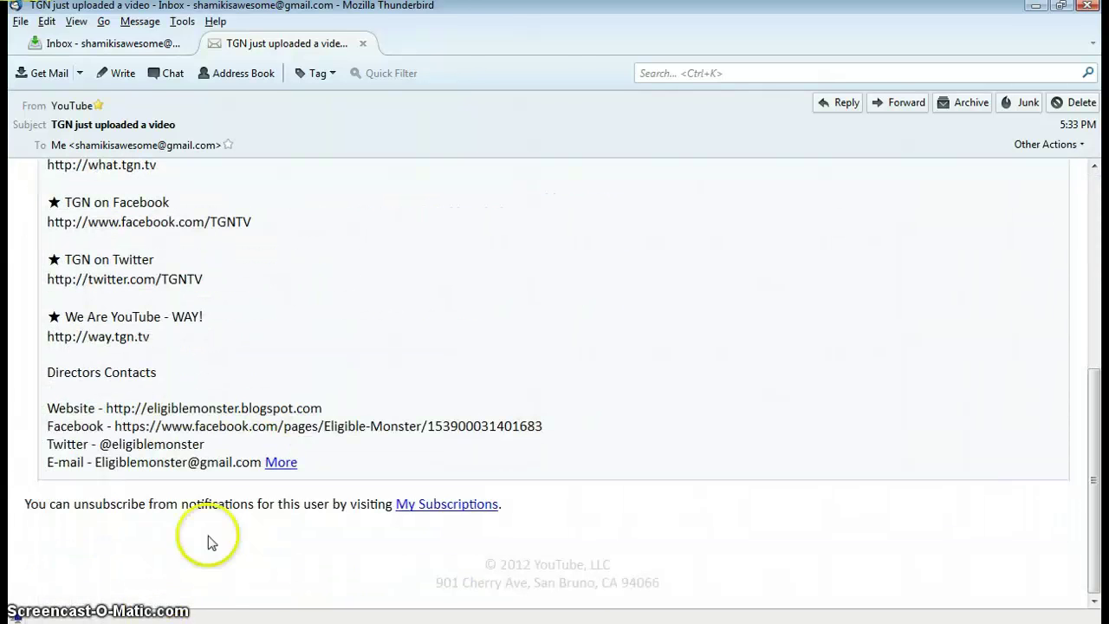
{"action": "scroll", "coordinate": [217, 580], "scroll_direction": "up", "scroll_amount": 8}
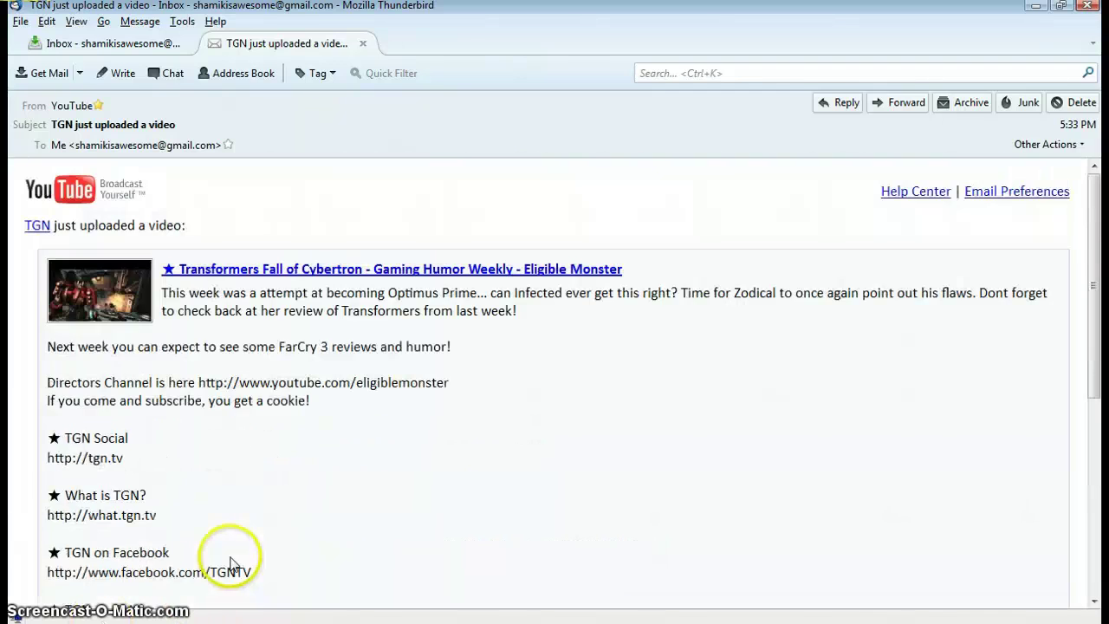
{"action": "scroll", "coordinate": [231, 568], "scroll_direction": "down", "scroll_amount": 8}
{"action": "scroll", "coordinate": [235, 545], "scroll_direction": "up", "scroll_amount": 8}
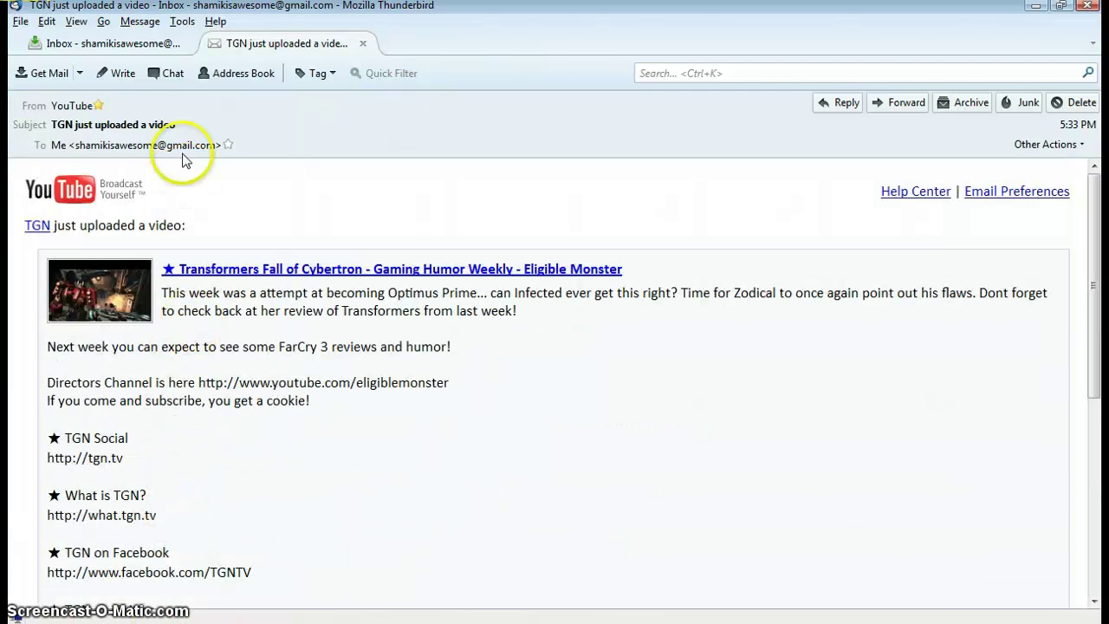
{"action": "left_click", "coordinate": [92, 108]}
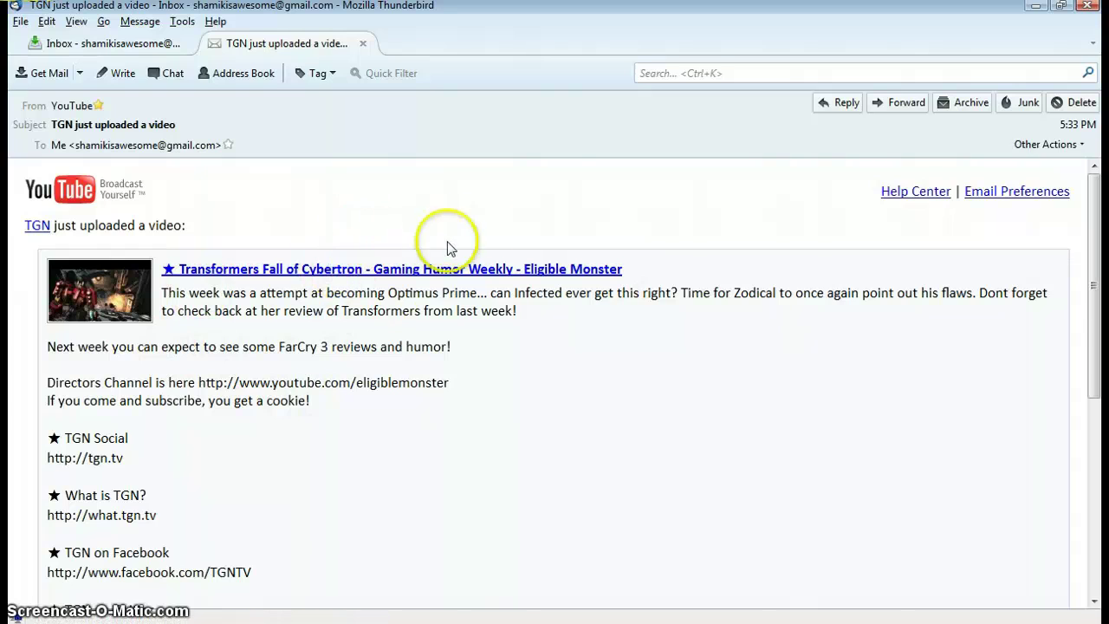
{"action": "left_click", "coordinate": [1068, 146]}
{"action": "left_click", "coordinate": [1068, 151]}
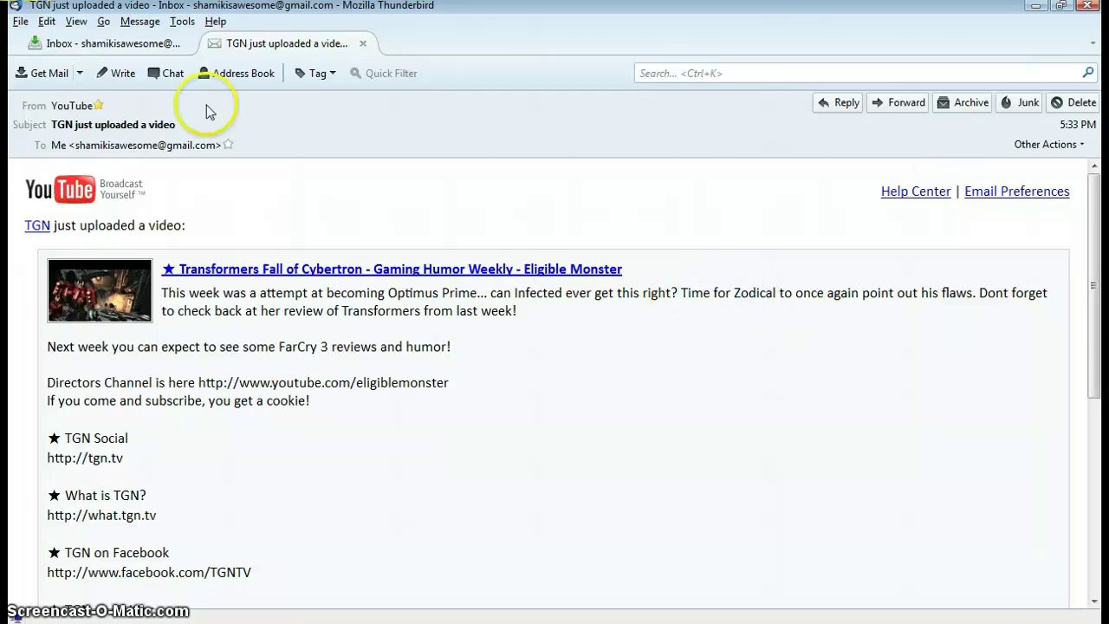
- Switch to the Inbox tab and preview the MyMusicCloud Registration message
{"action": "left_click", "coordinate": [120, 50]}
{"action": "scroll", "coordinate": [372, 233], "scroll_direction": "down", "scroll_amount": 10}
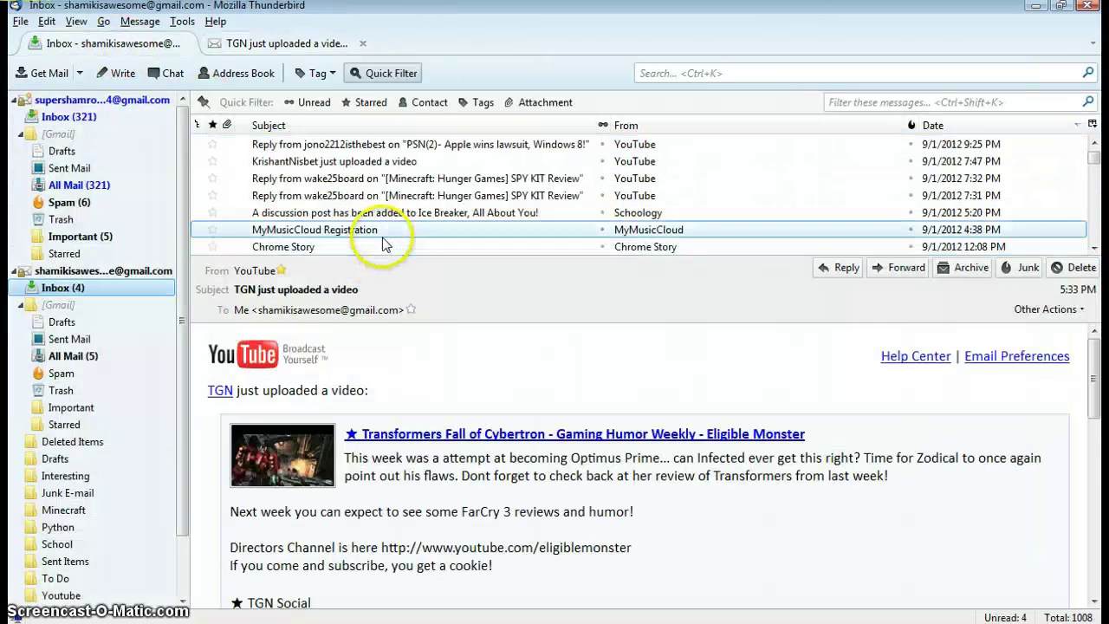
{"action": "scroll", "coordinate": [386, 235], "scroll_direction": "up", "scroll_amount": 10}
{"action": "scroll", "coordinate": [386, 231], "scroll_direction": "down", "scroll_amount": 10}
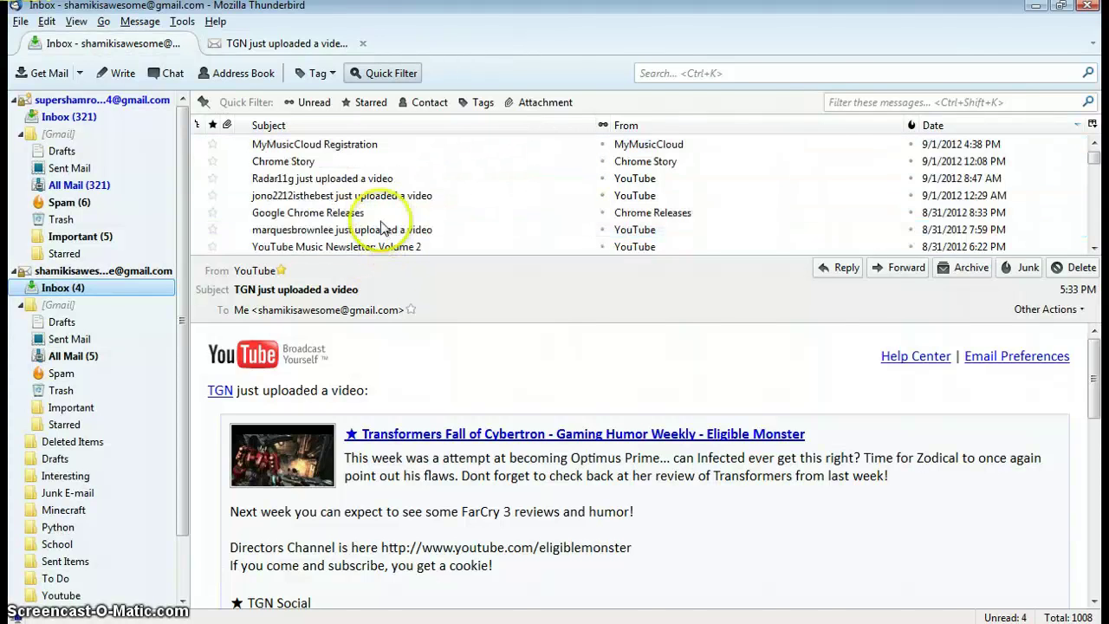
{"action": "left_click", "coordinate": [359, 144]}
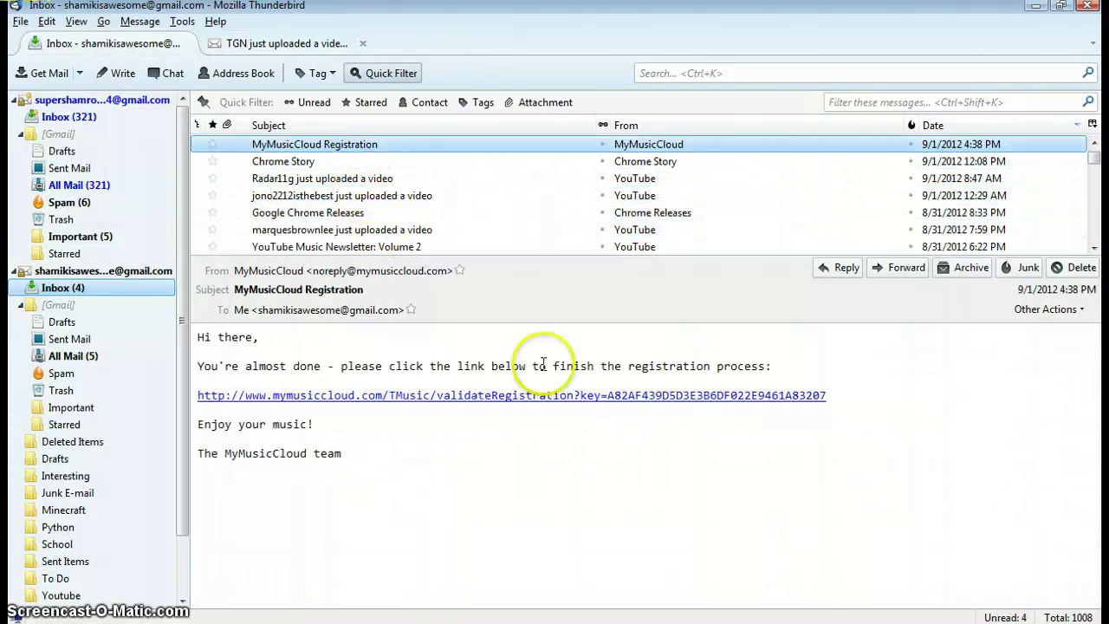
- Reselect the TGN video message, view its own tab, then return to the Inbox
{"action": "scroll", "coordinate": [338, 208], "scroll_direction": "up", "scroll_amount": 10}
{"action": "left_click", "coordinate": [347, 145]}
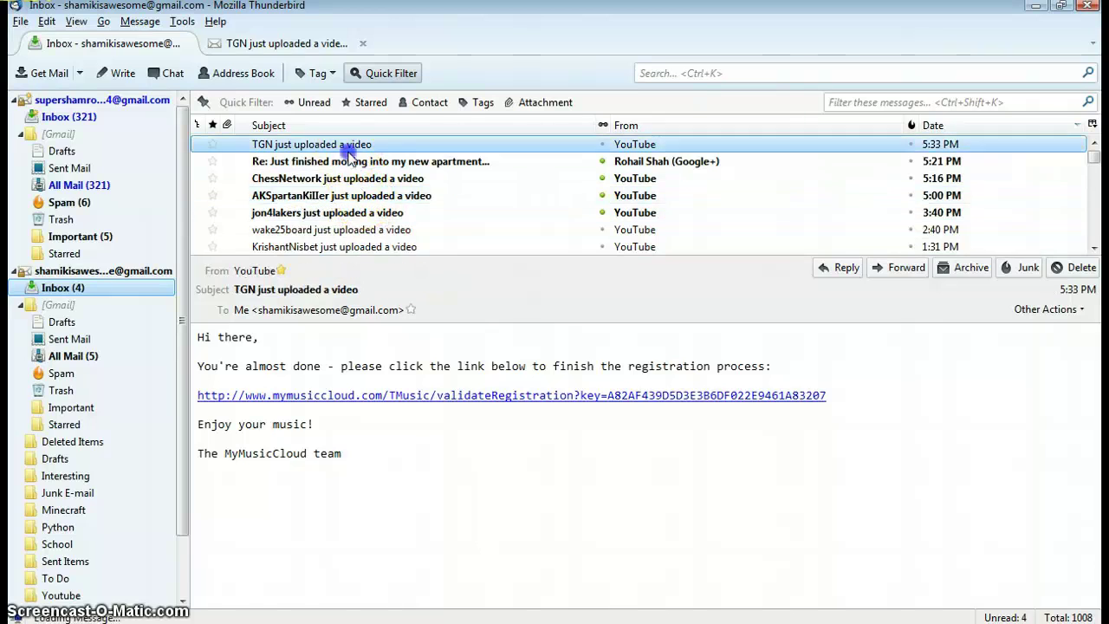
{"action": "left_click", "coordinate": [303, 44]}
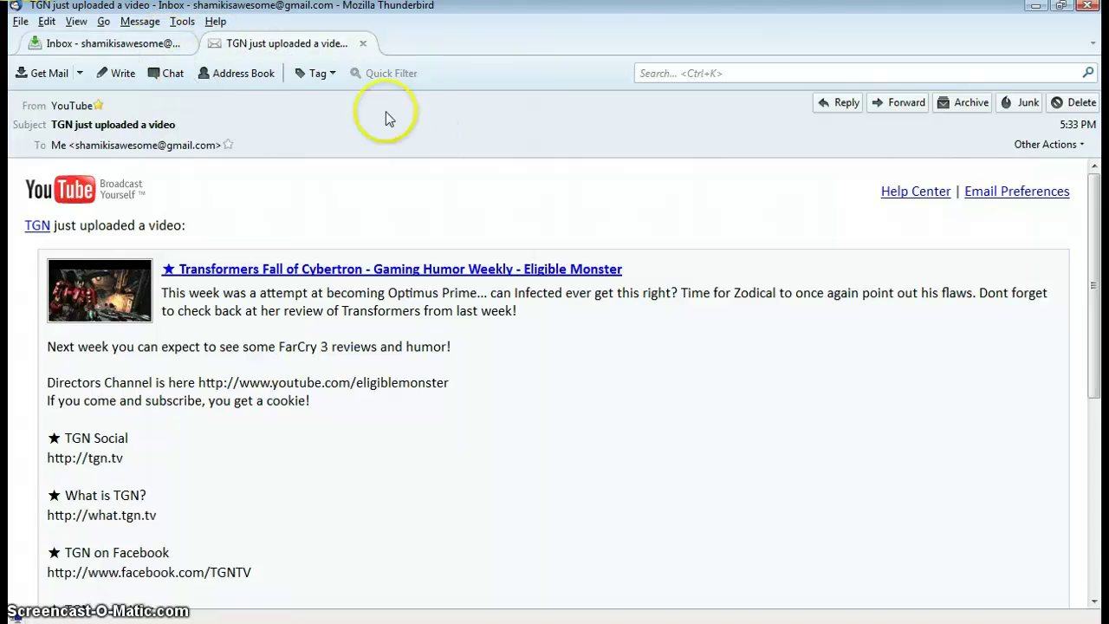
{"action": "left_click", "coordinate": [109, 44]}
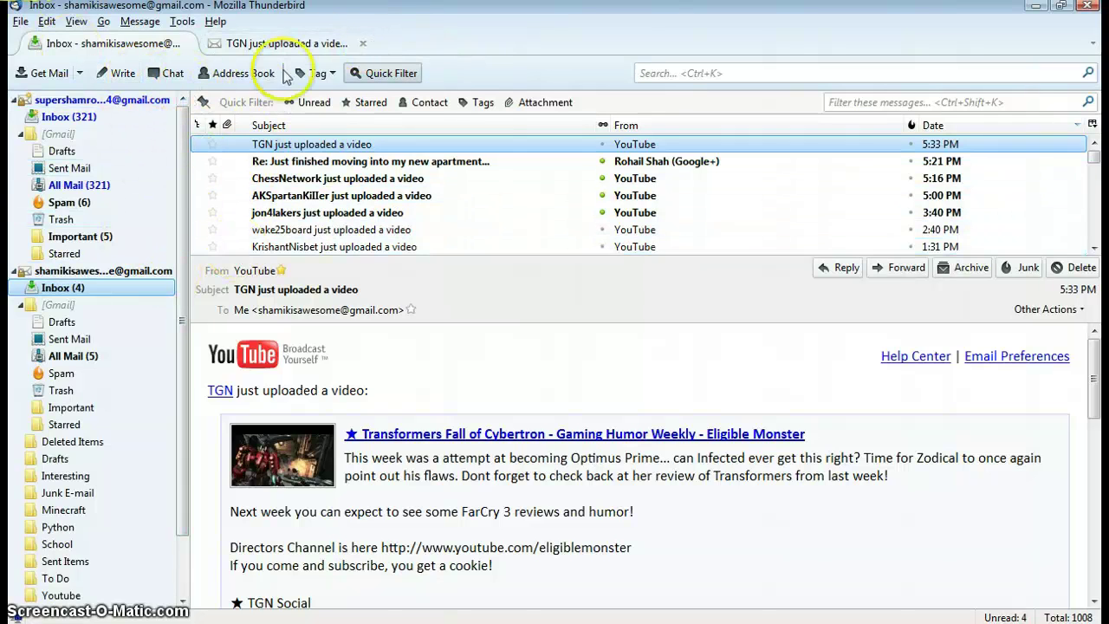
- Close the TGN message tab and dismiss the Tag options without tagging anything
{"action": "left_click", "coordinate": [275, 45]}
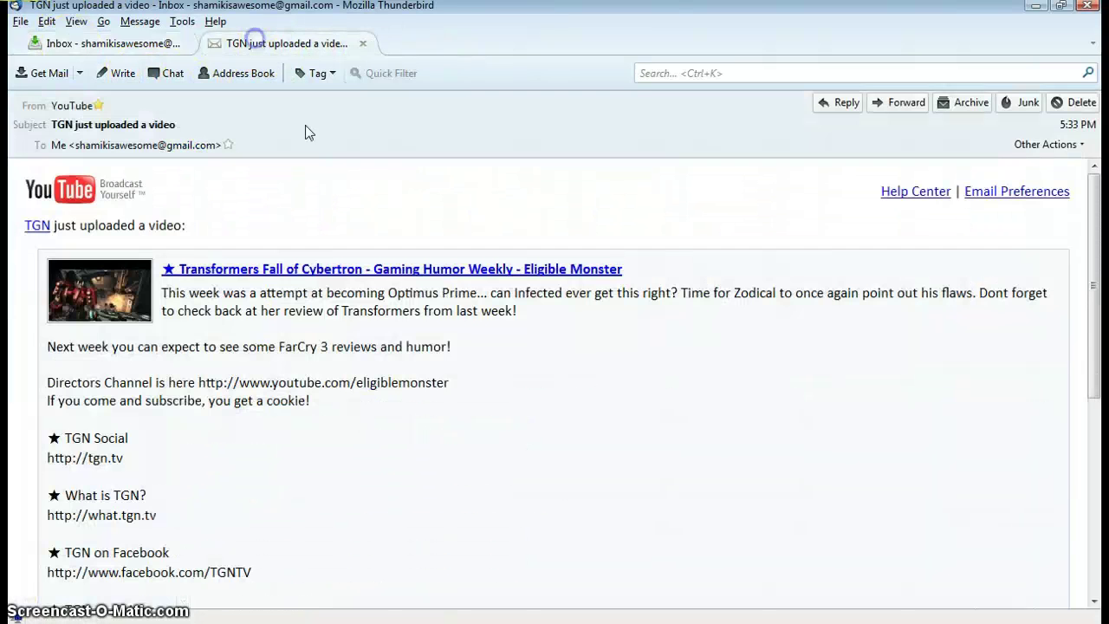
{"action": "left_click", "coordinate": [363, 45]}
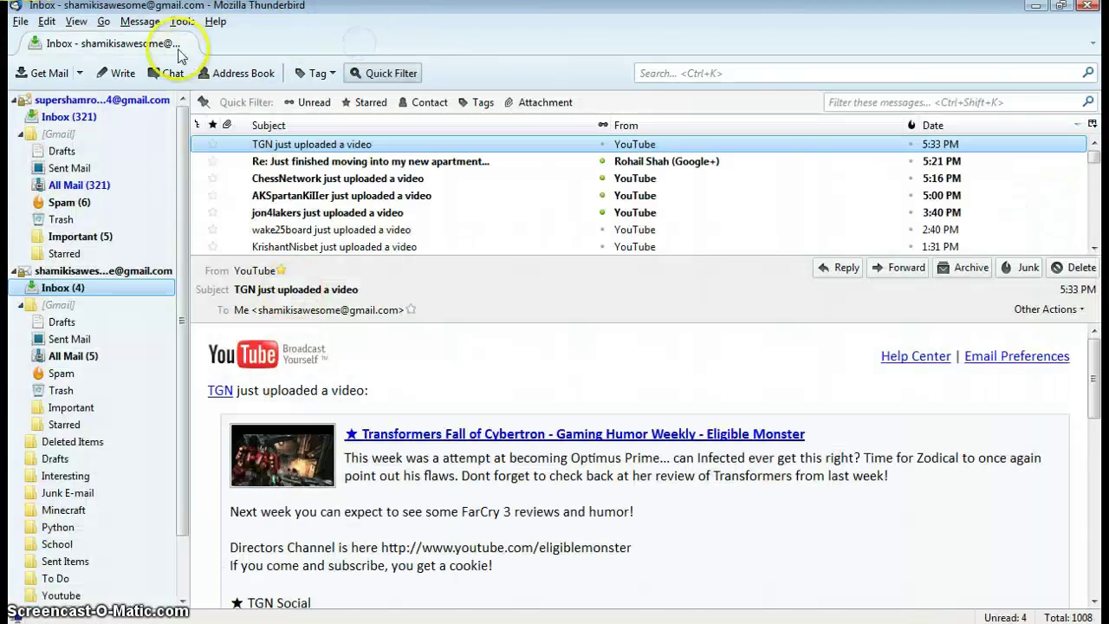
{"action": "left_click", "coordinate": [315, 75]}
{"action": "left_click", "coordinate": [200, 163]}
{"action": "left_click_drag", "start_coordinate": [178, 184], "coordinate": [178, 368]}
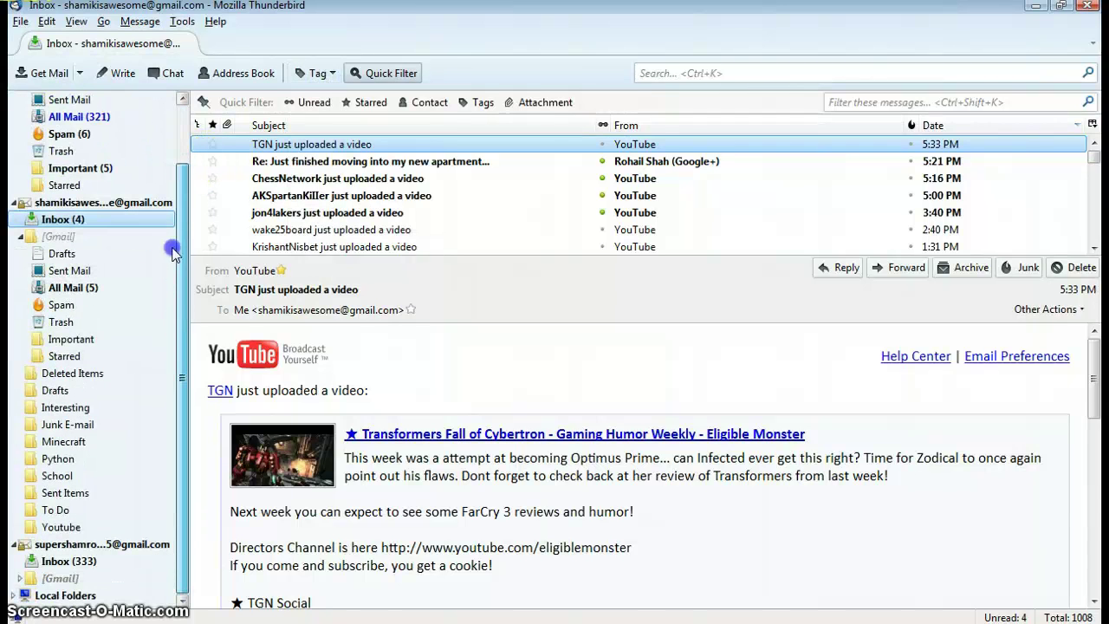
{"action": "scroll", "coordinate": [181, 168], "scroll_direction": "up", "scroll_amount": 2}
- Check the About Thunderbird window showing version 15.0, then close it
{"action": "left_click", "coordinate": [76, 75]}
{"action": "left_click", "coordinate": [78, 73]}
{"action": "left_click", "coordinate": [215, 20]}
{"action": "left_click", "coordinate": [286, 144]}
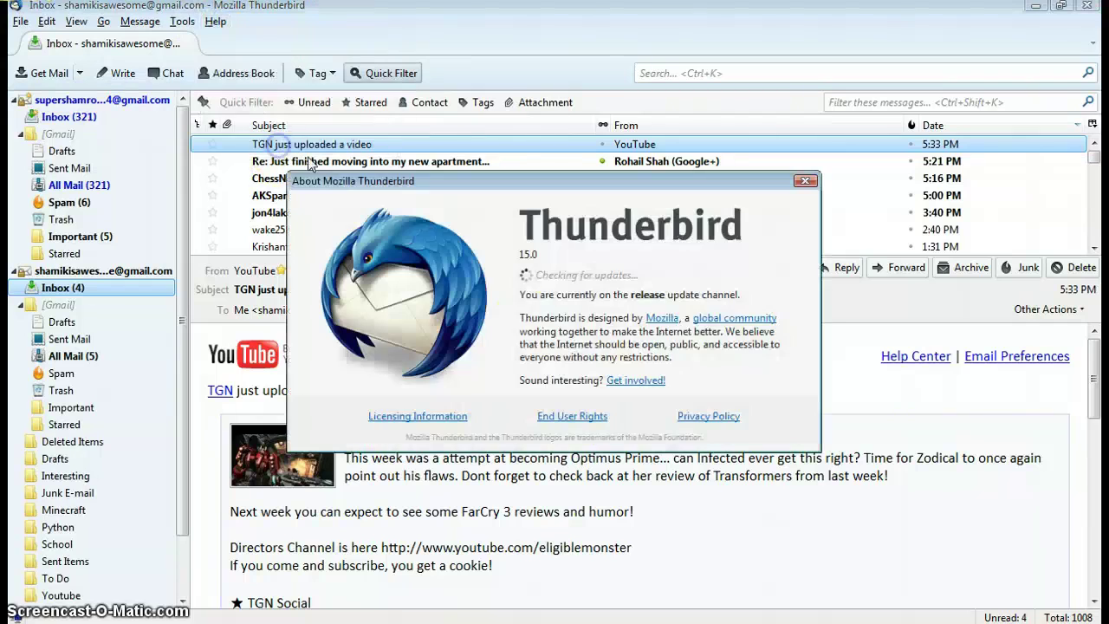
{"action": "left_click", "coordinate": [805, 181]}
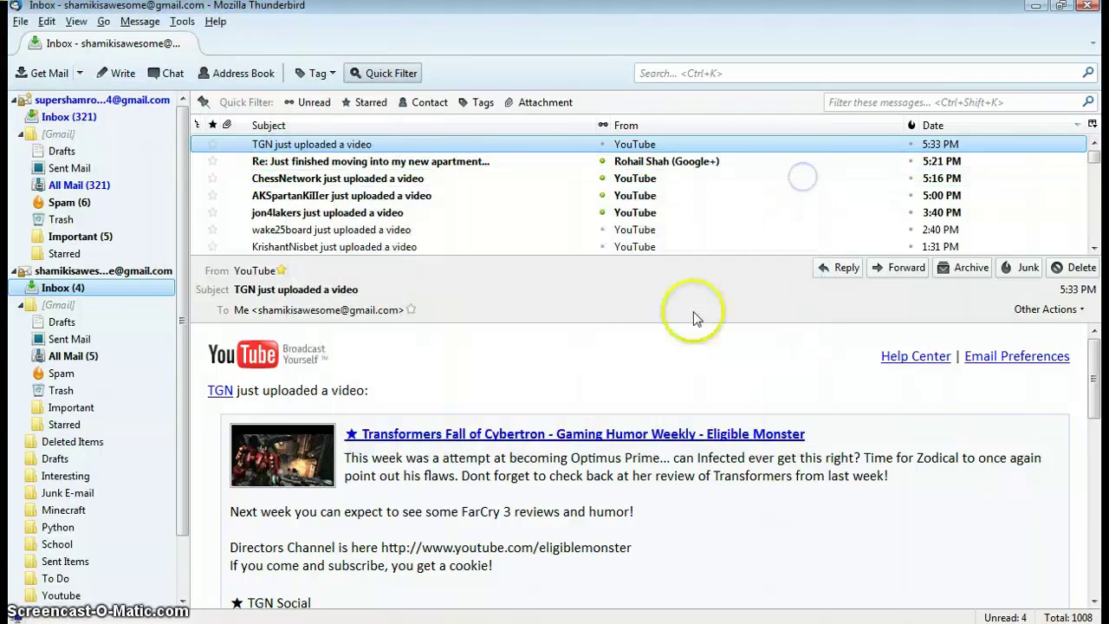
{"action": "mouse_move", "coordinate": [1094, 149]}
{"action": "left_mouse_down"}
{"action": "mouse_move", "coordinate": [1101, 225]}
{"action": "mouse_move", "coordinate": [1094, 149]}
{"action": "left_mouse_up"}
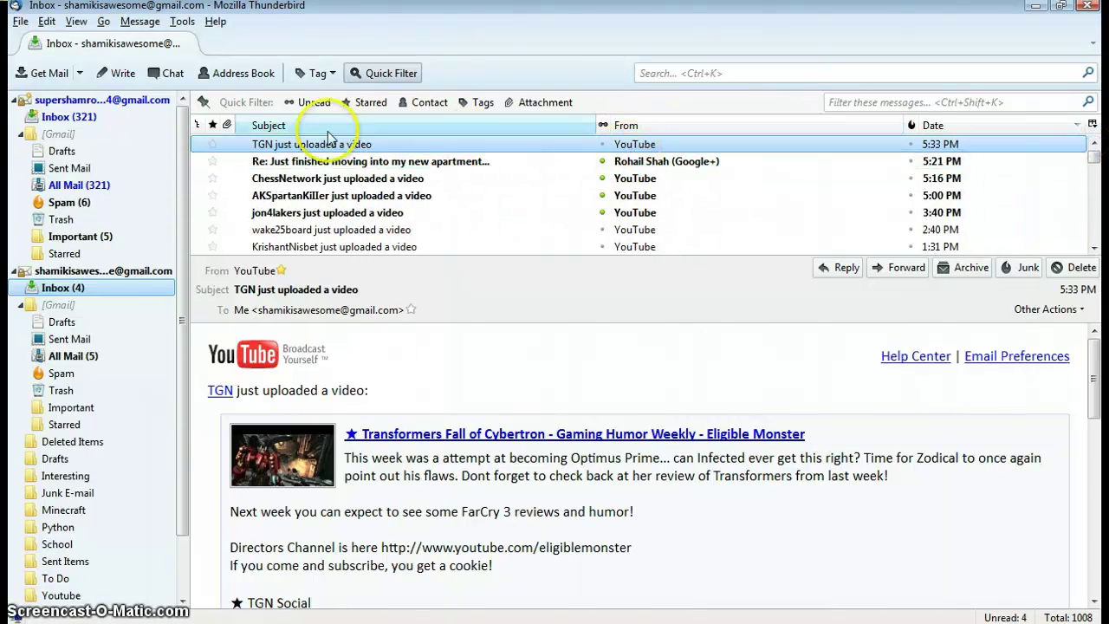
{"action": "left_click", "coordinate": [182, 21]}
{"action": "left_click", "coordinate": [185, 24]}
{"action": "left_click", "coordinate": [216, 23]}
{"action": "left_click", "coordinate": [214, 26]}
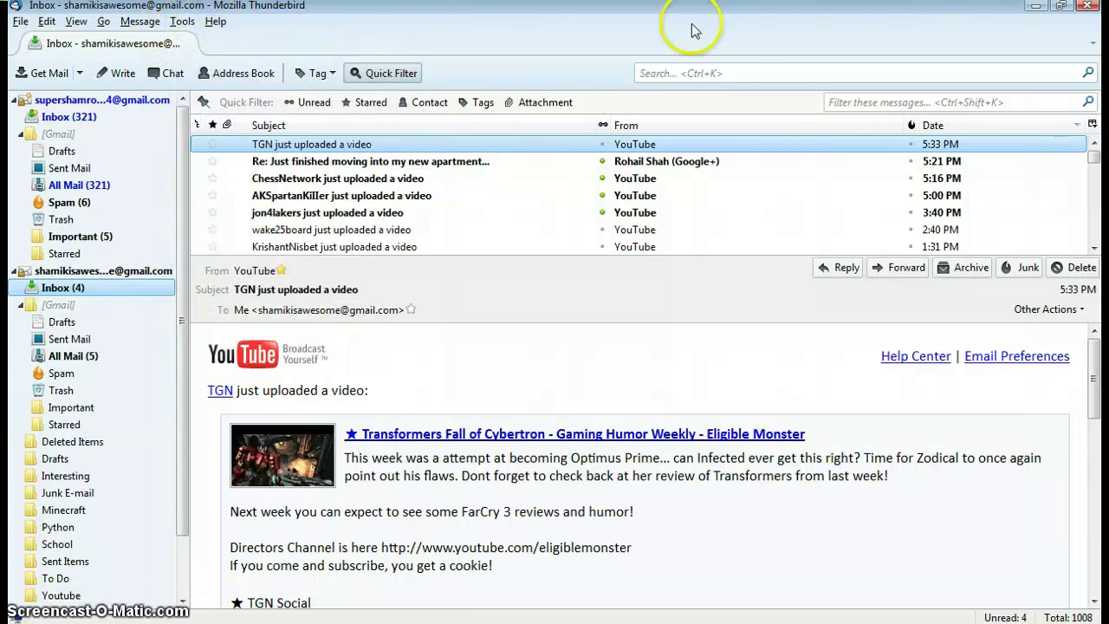
{"action": "left_click", "coordinate": [1096, 52]}
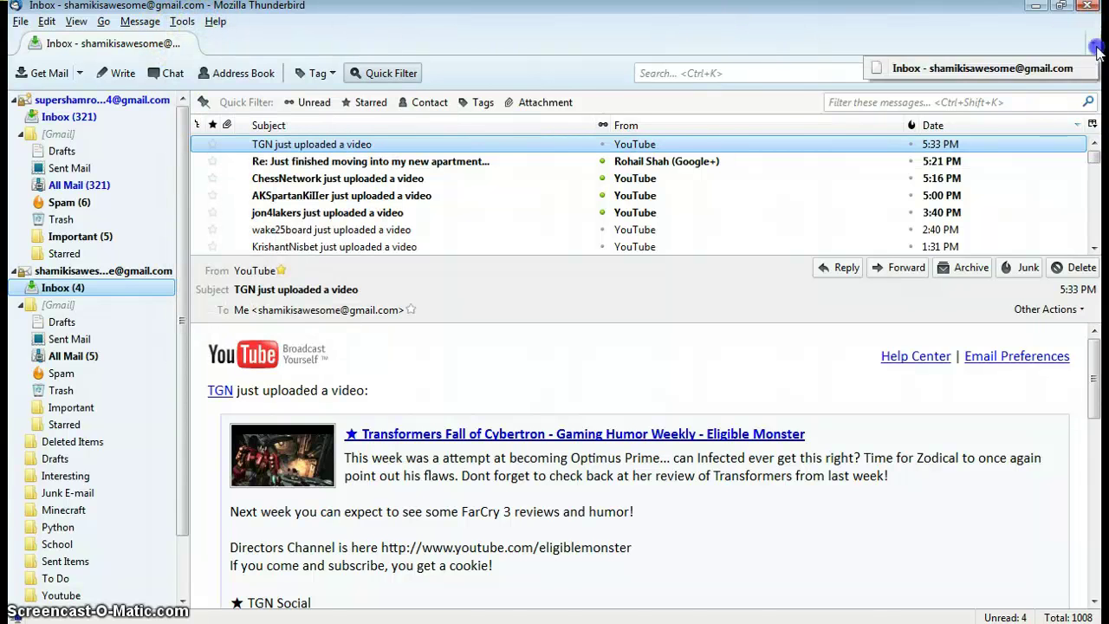
{"action": "left_click", "coordinate": [1096, 52]}
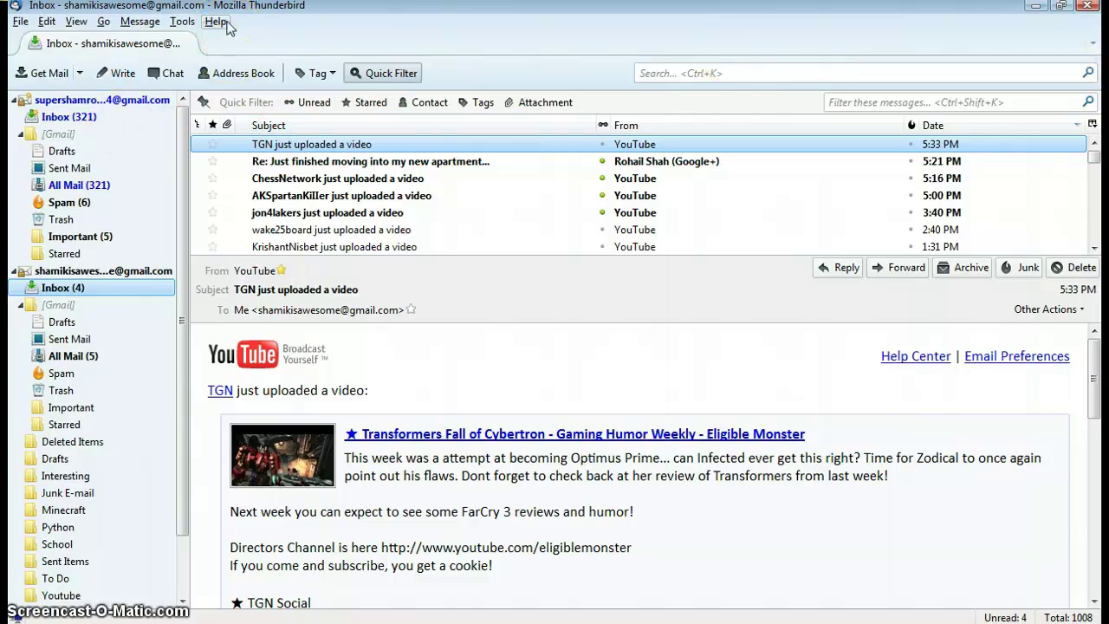
{"action": "scroll", "coordinate": [184, 265], "scroll_direction": "down", "scroll_amount": 2}
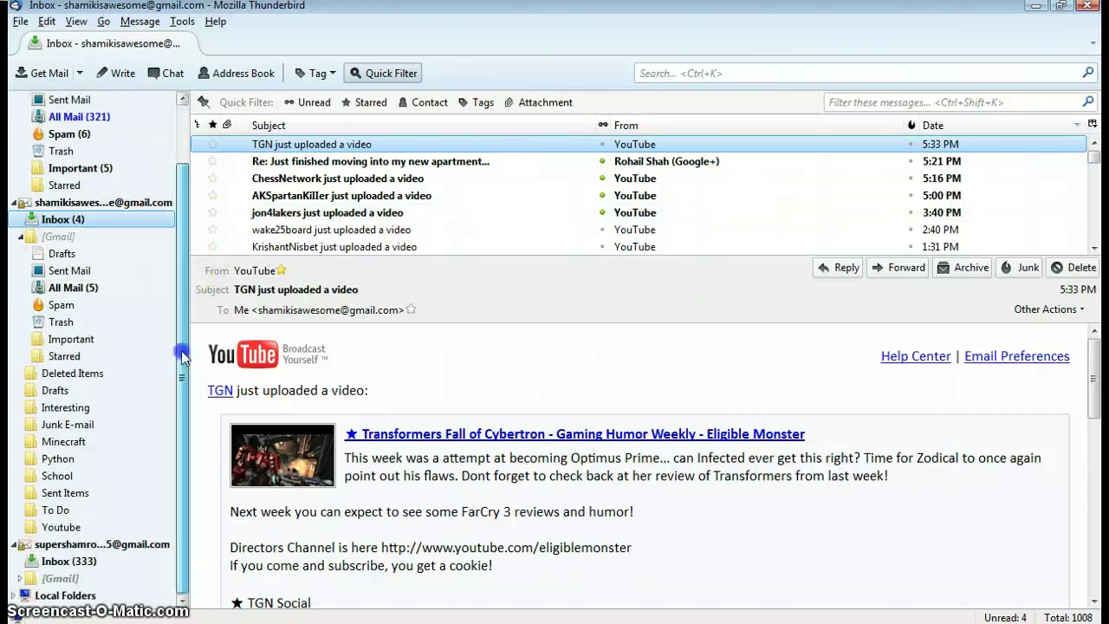
{"action": "scroll", "coordinate": [185, 258], "scroll_direction": "up", "scroll_amount": 1}
{"action": "scroll", "coordinate": [185, 258], "scroll_direction": "up", "scroll_amount": 2}
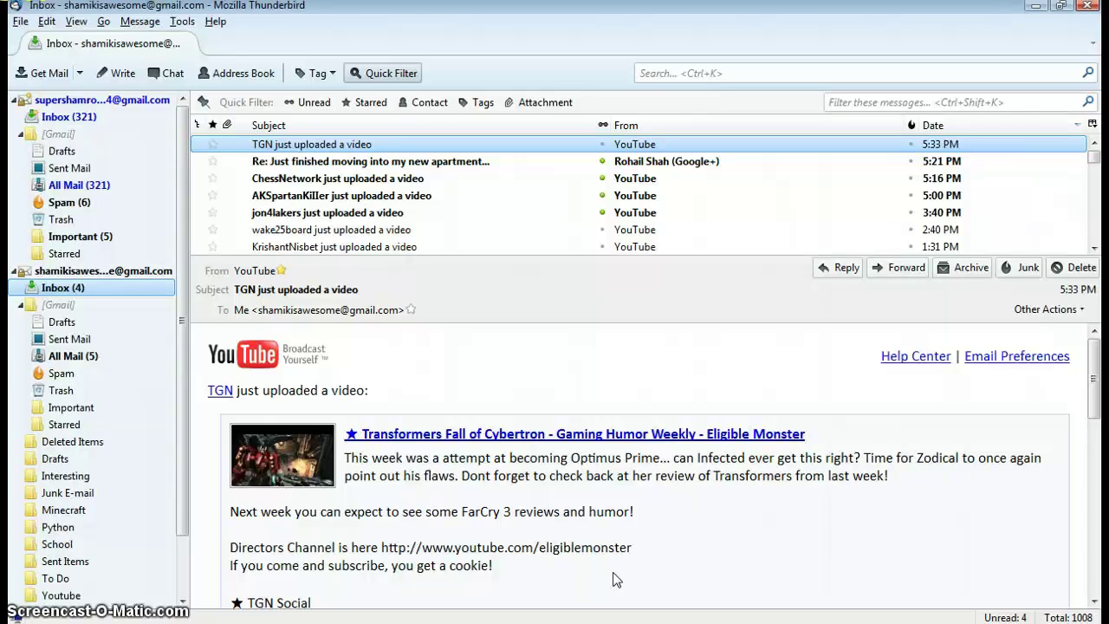
{"action": "left_click", "coordinate": [539, 542]}
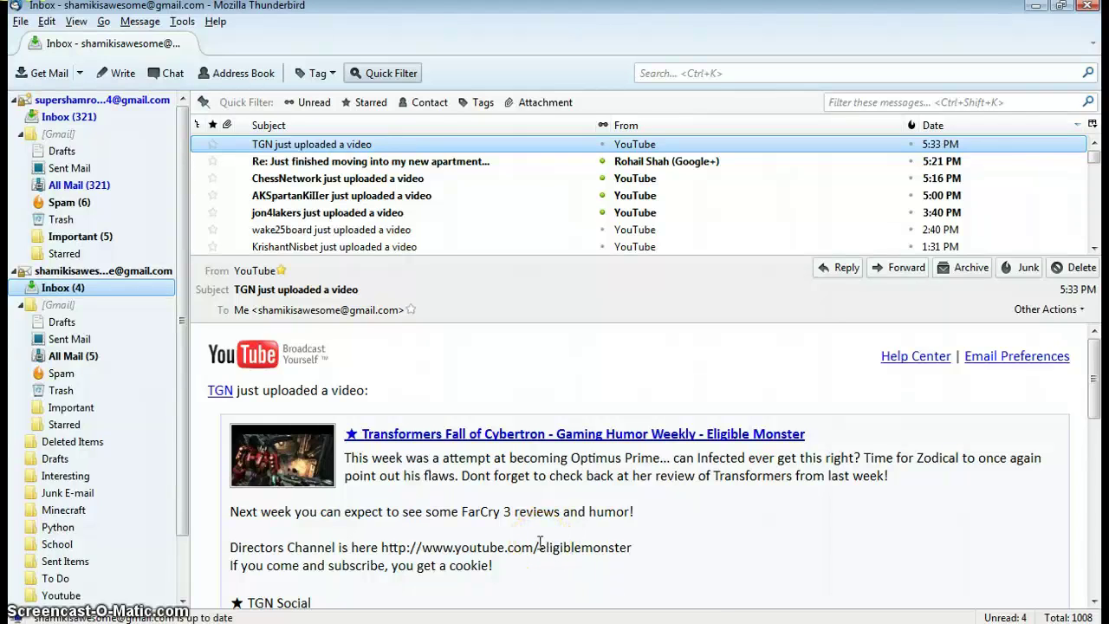
{"action": "left_click", "coordinate": [545, 551]}
{"action": "left_click_drag", "start_coordinate": [492, 566], "coordinate": [227, 570]}
{"action": "left_click_drag", "start_coordinate": [366, 568], "coordinate": [479, 565]}
{"action": "left_click", "coordinate": [495, 569]}
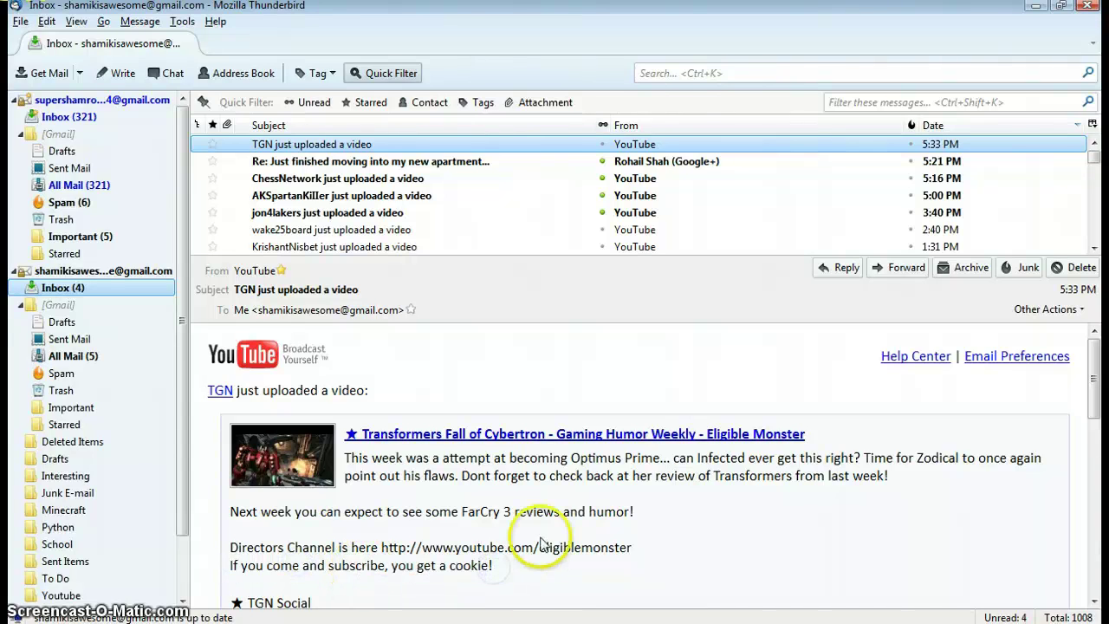